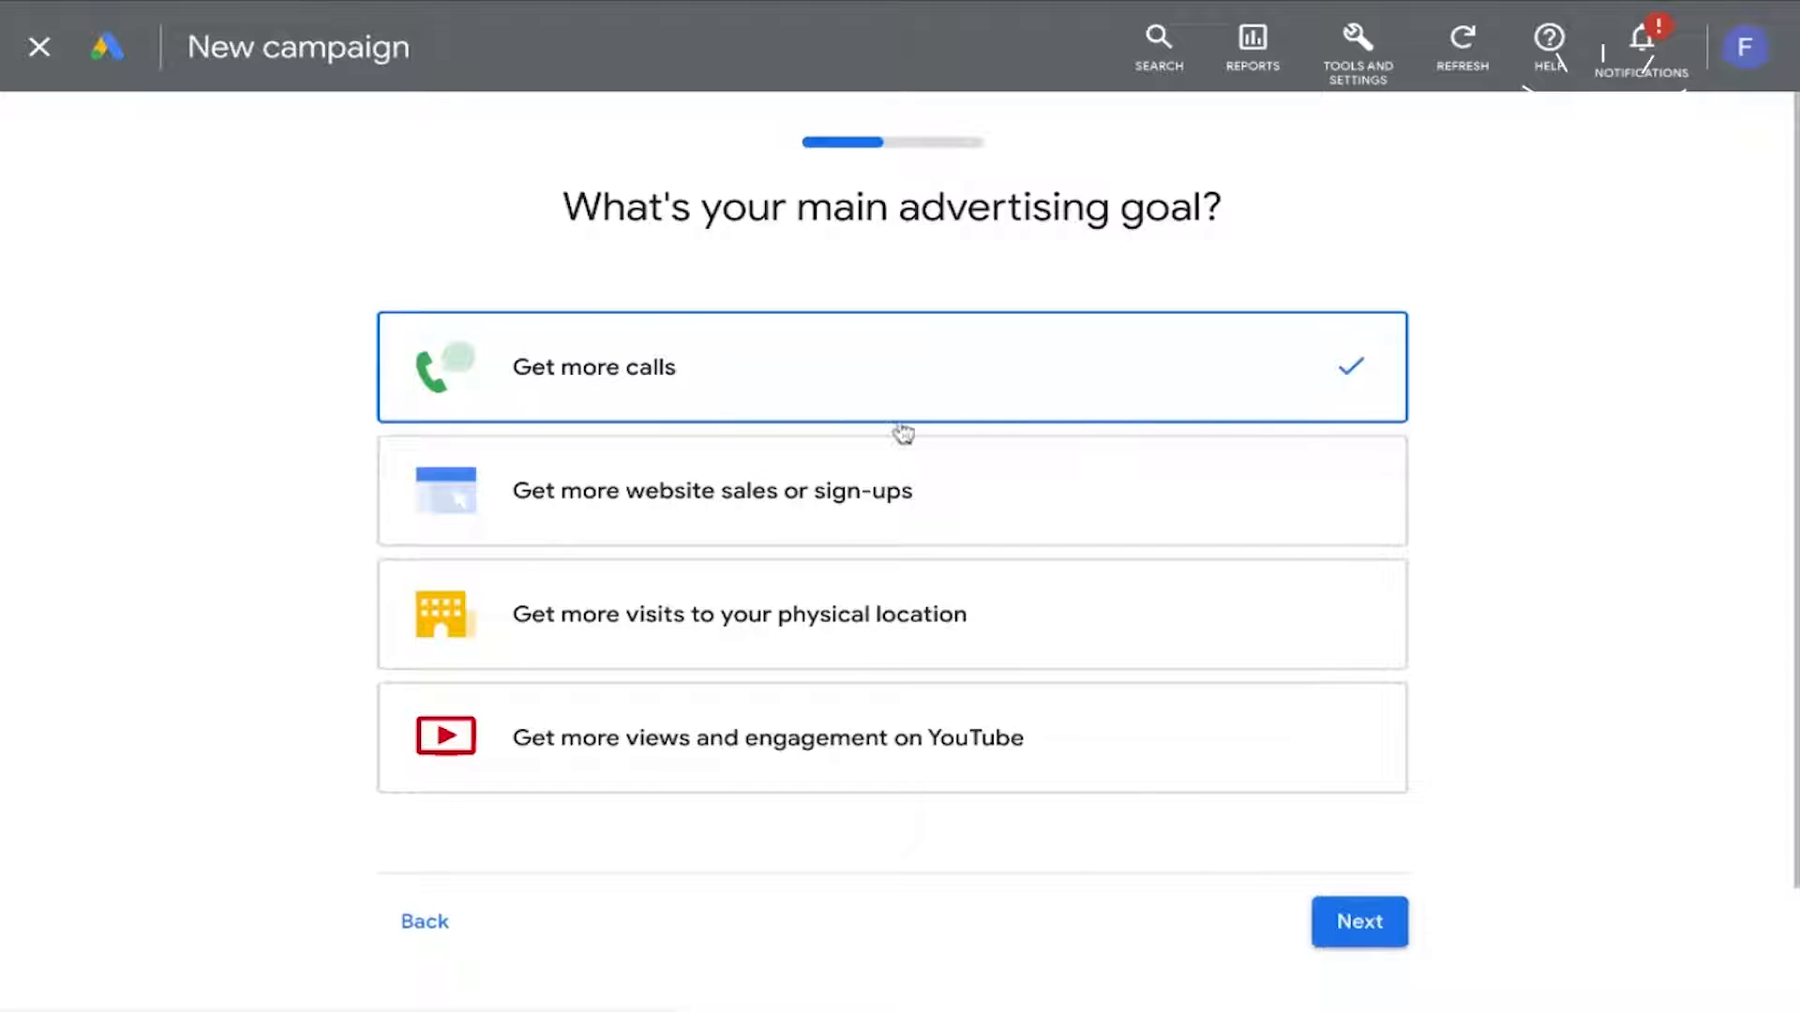
Step: Keep Get more calls as the advertising goal and accept the prefilled vacuum store ad with its call button and location
click(1359, 922)
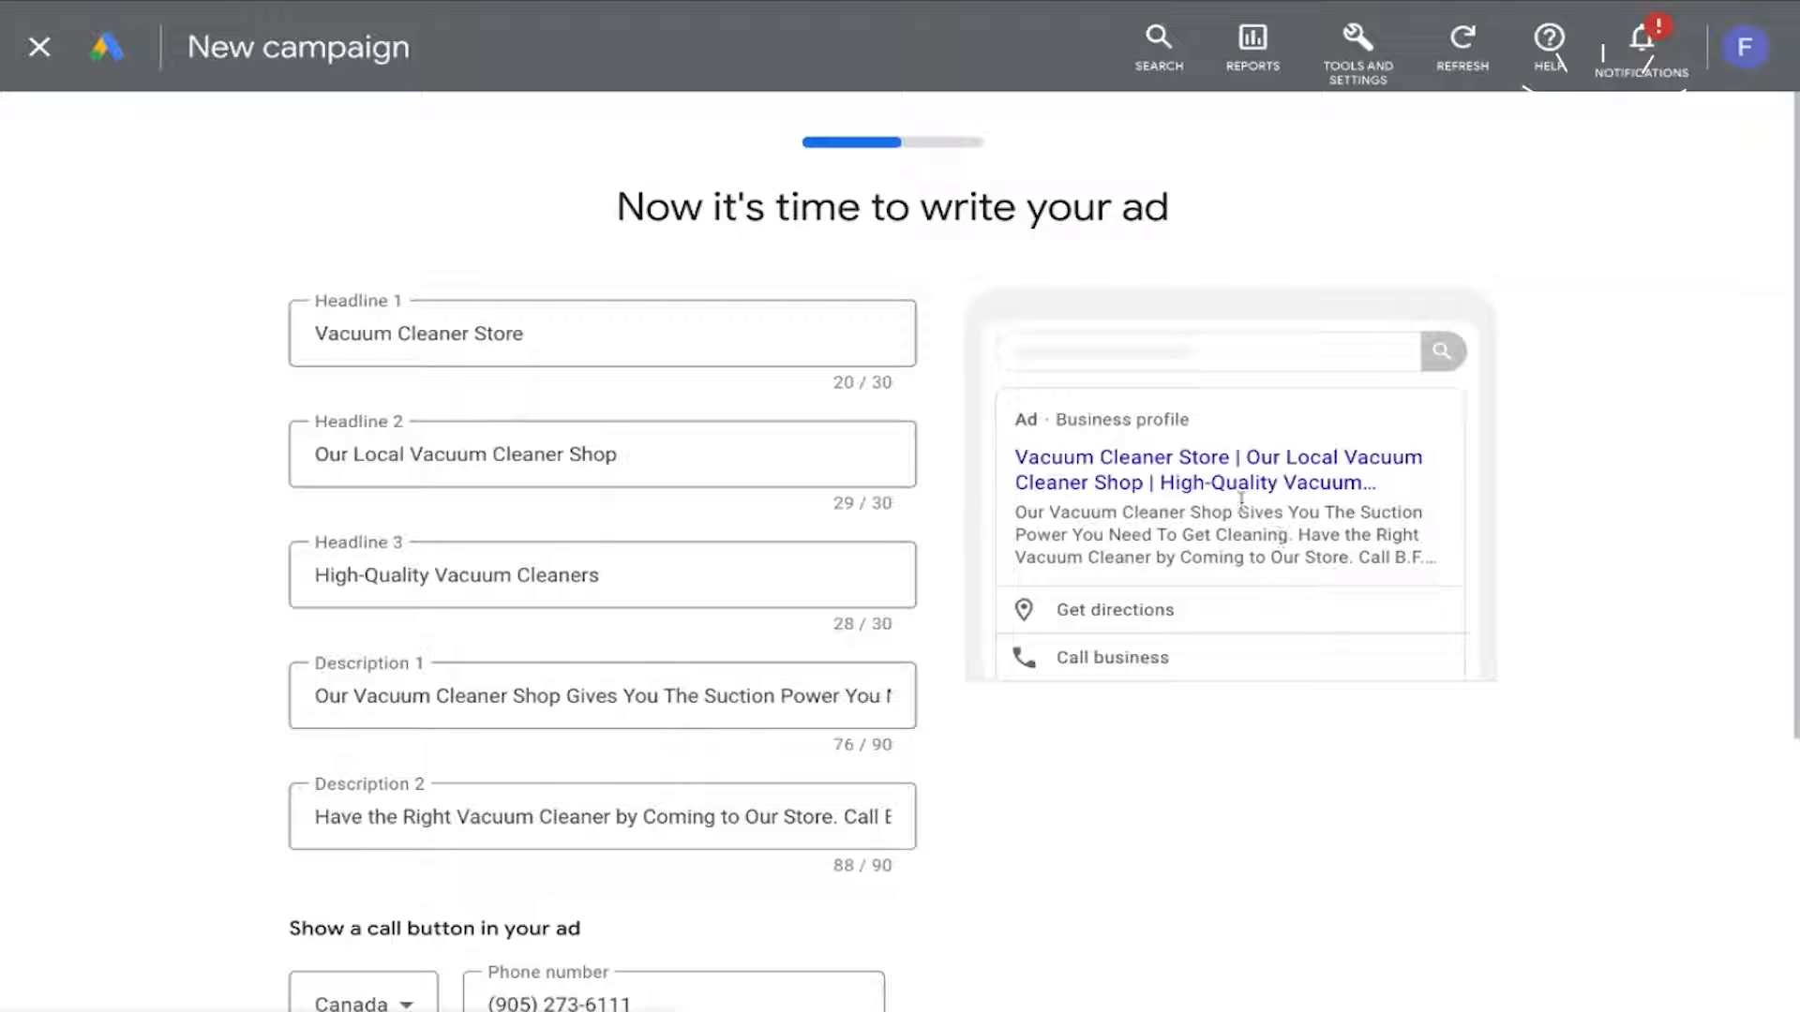
scroll(975, 769, down, 3)
scroll(975, 769, down, 1)
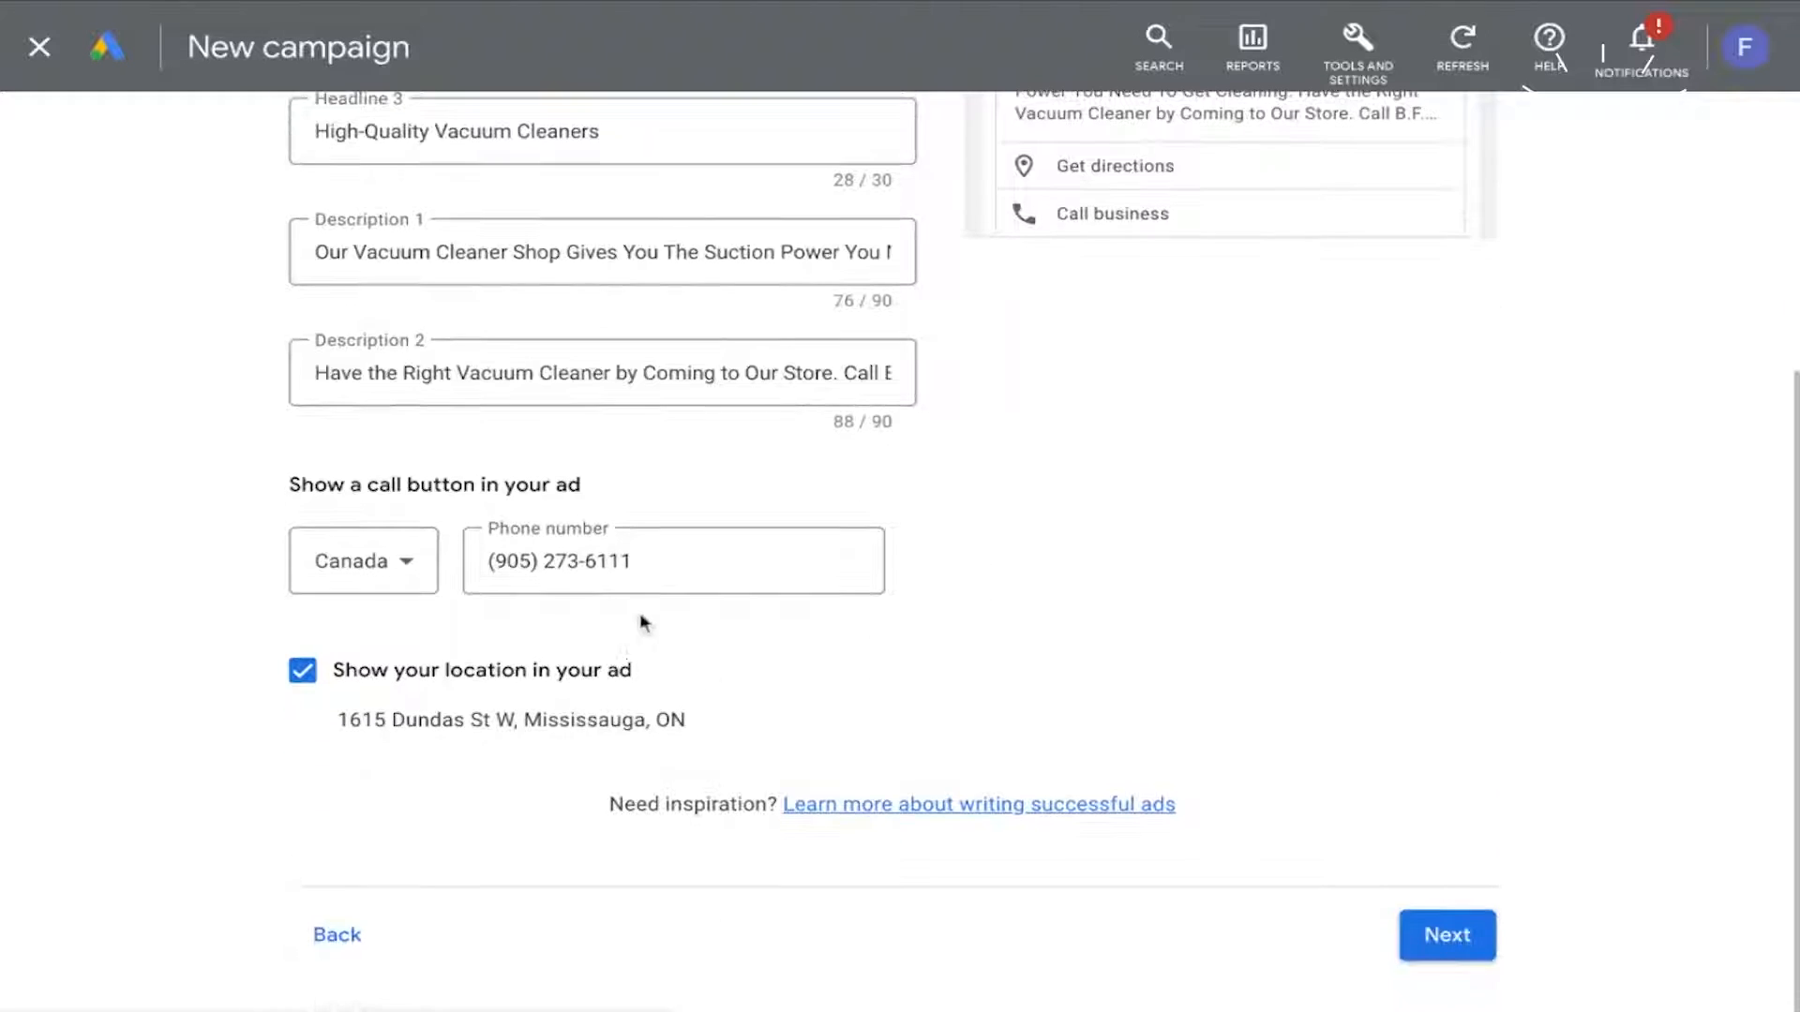
click(1439, 933)
Step: Review the selected and suggested vacuum keyword themes and accept the selected ones in English
scroll(1348, 606, down, 2)
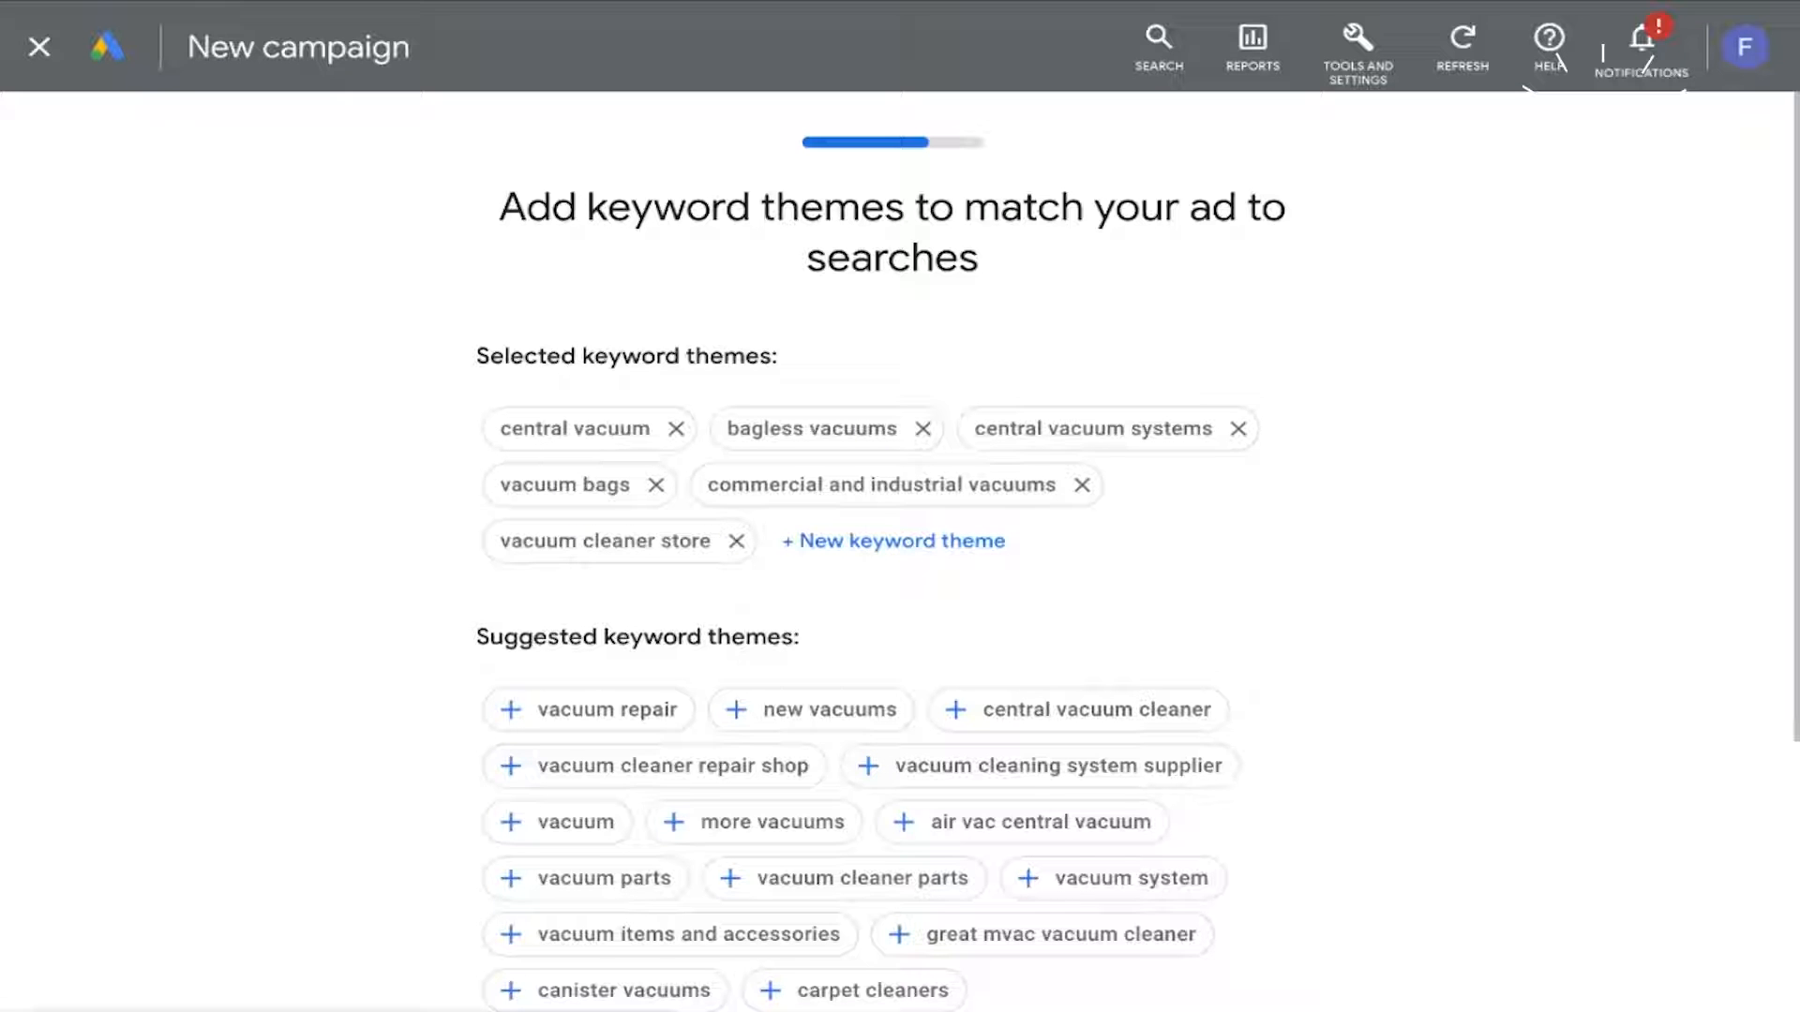
scroll(735, 413, down, 3)
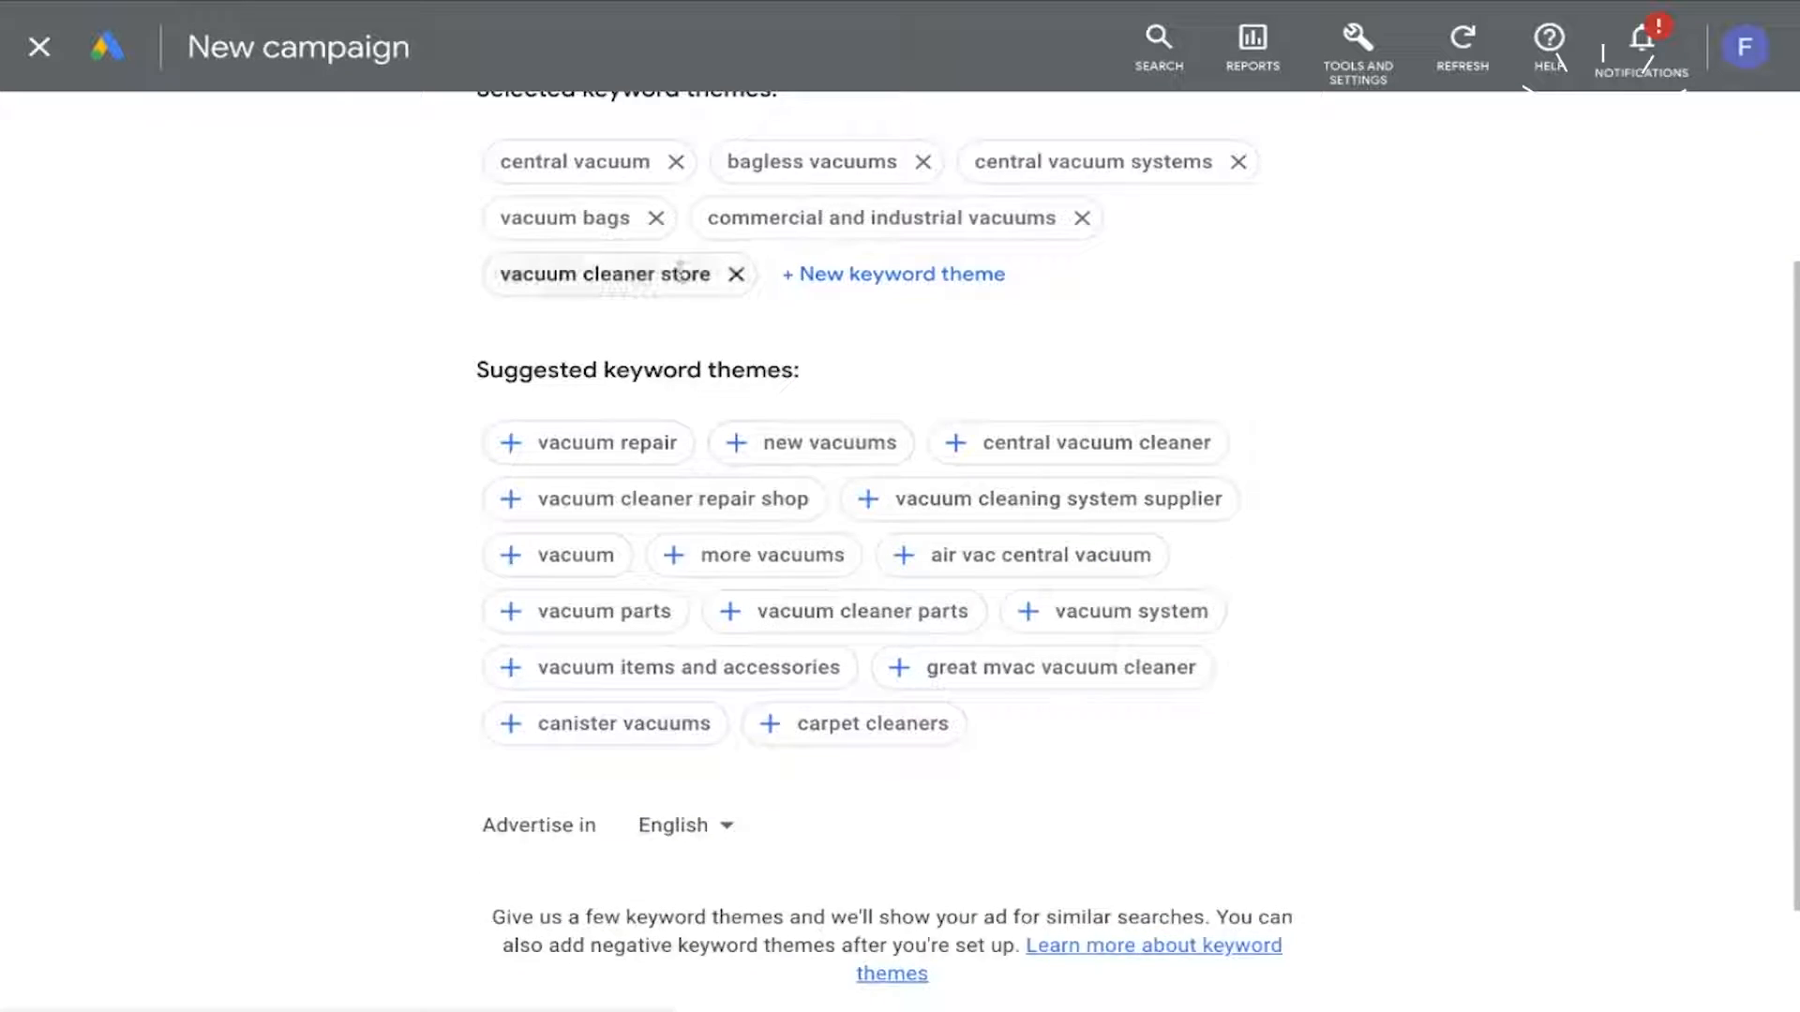
scroll(993, 675, down, 4)
click(1282, 787)
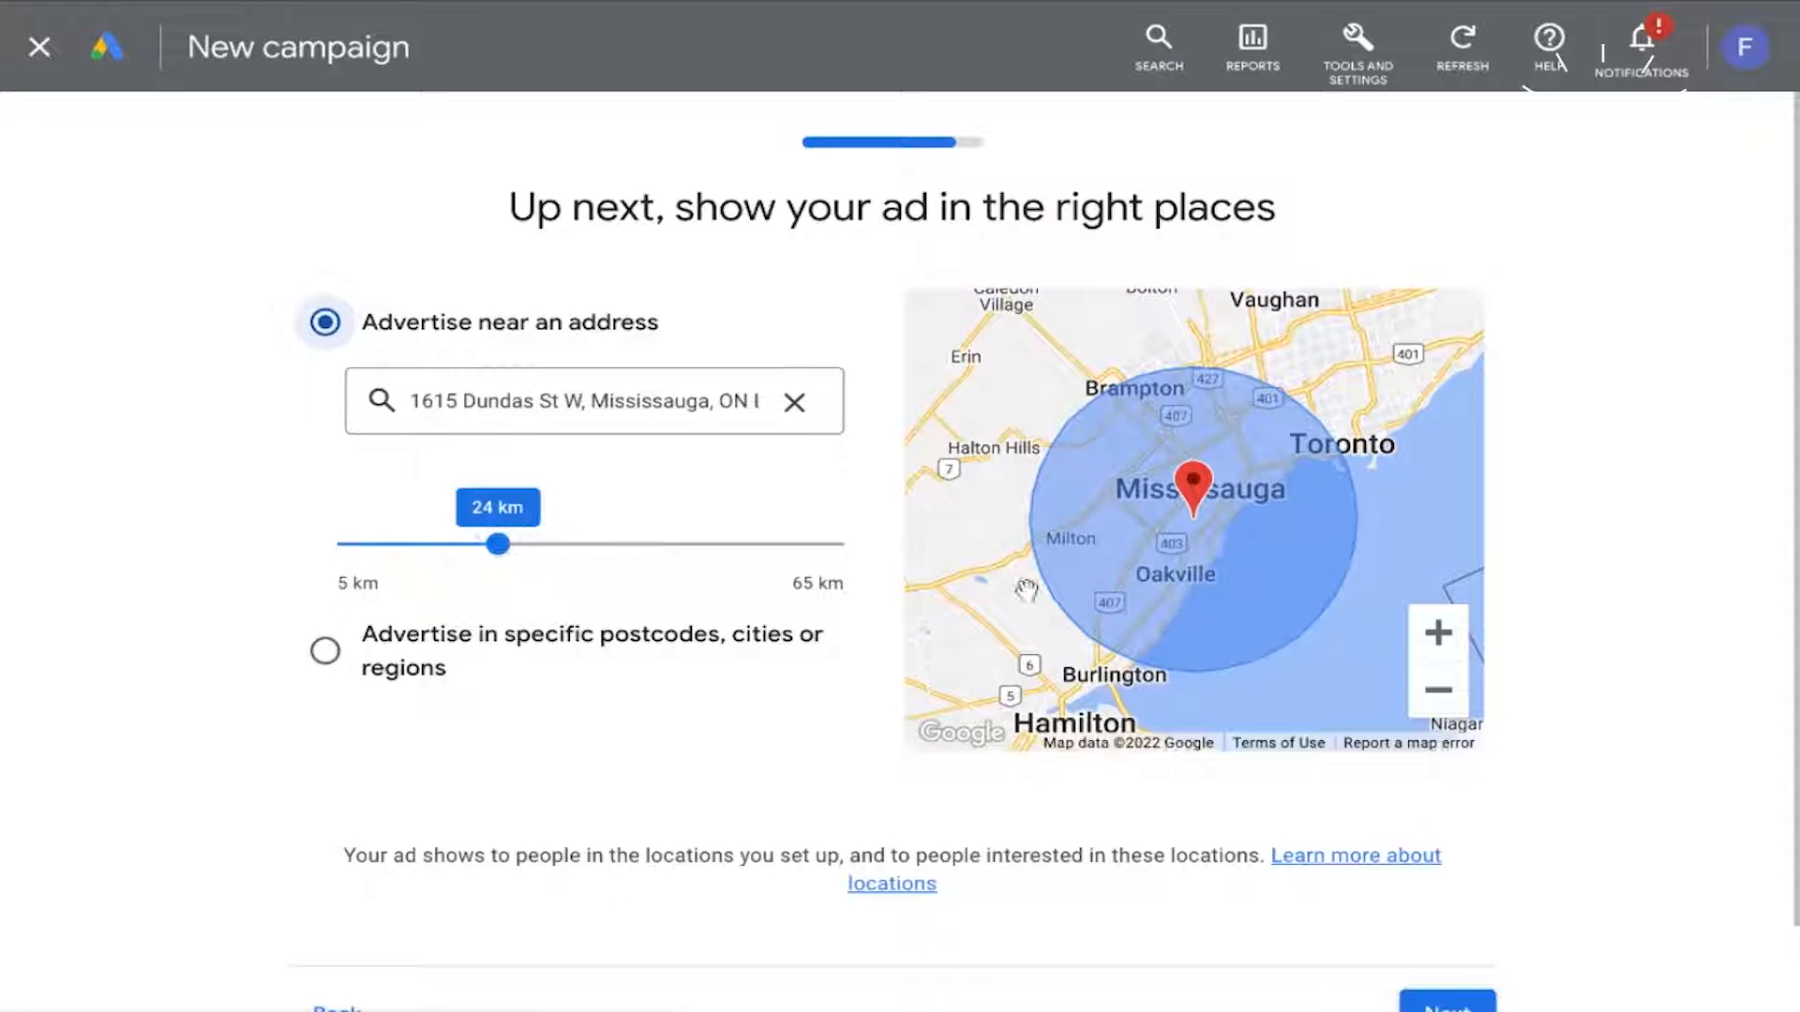
Step: Keep advertising within 24 km of the business address and review the daily budget options
scroll(886, 755, down, 1)
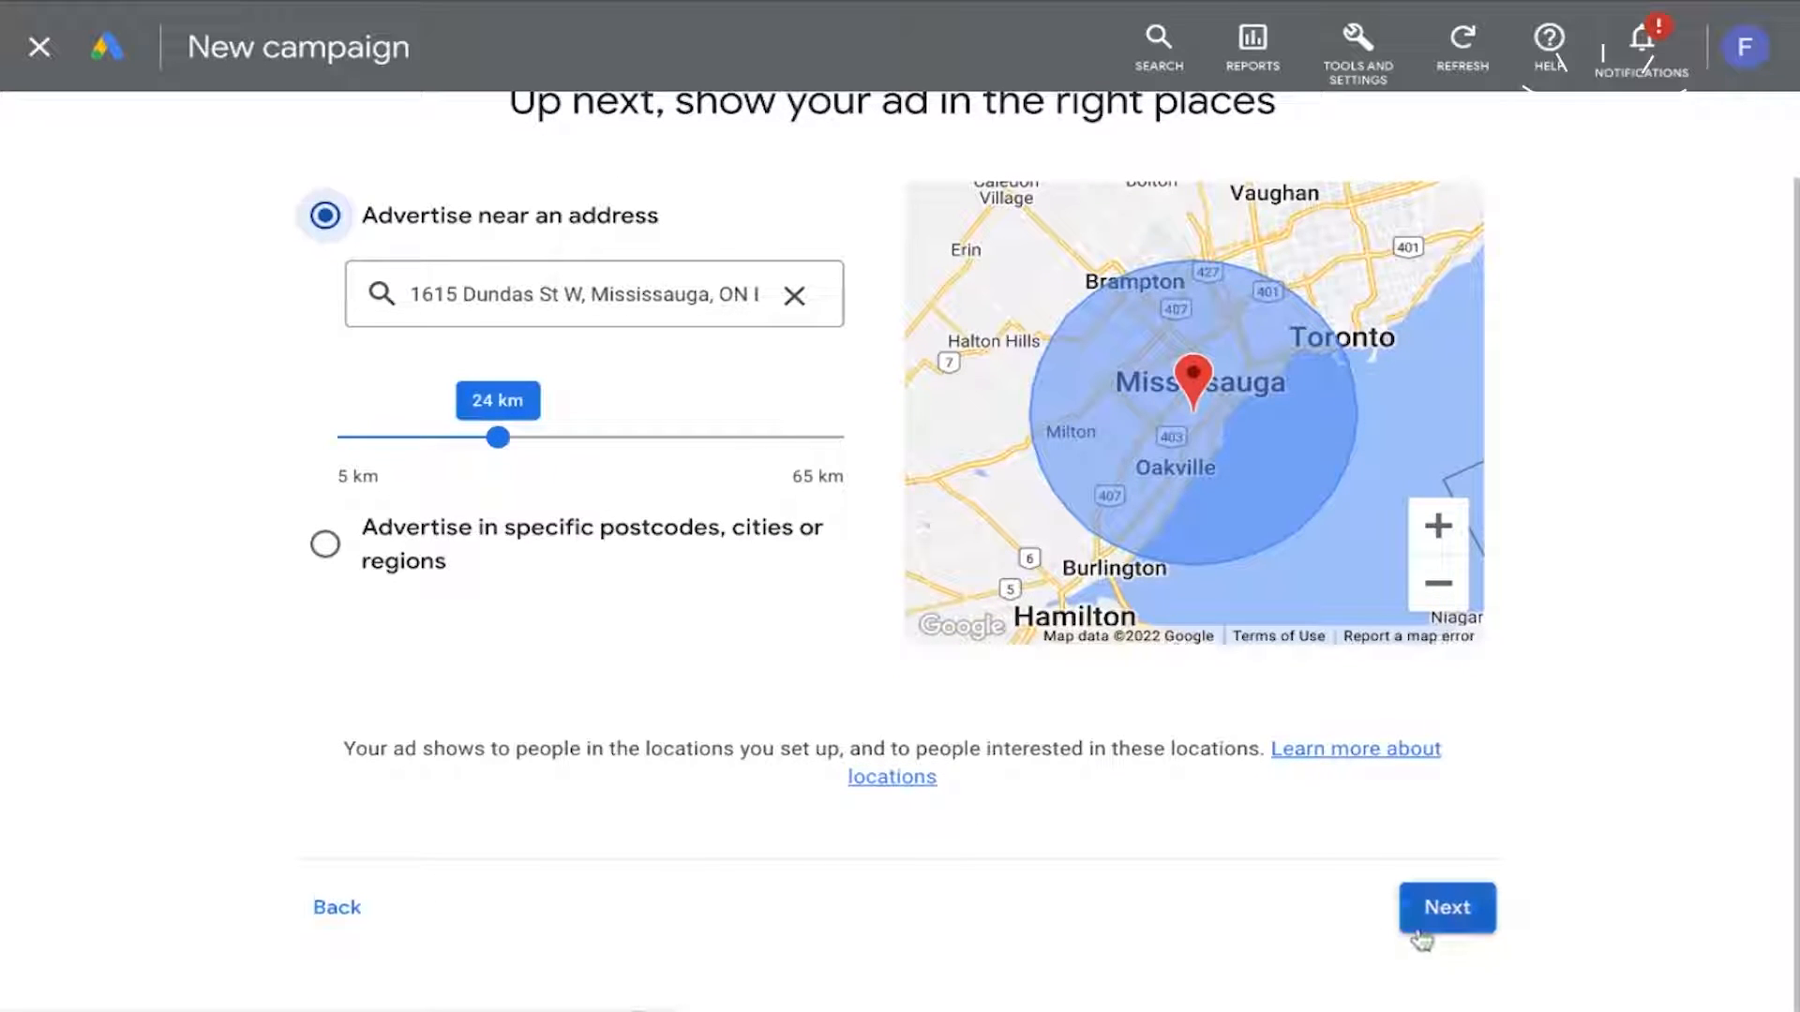
click(1444, 915)
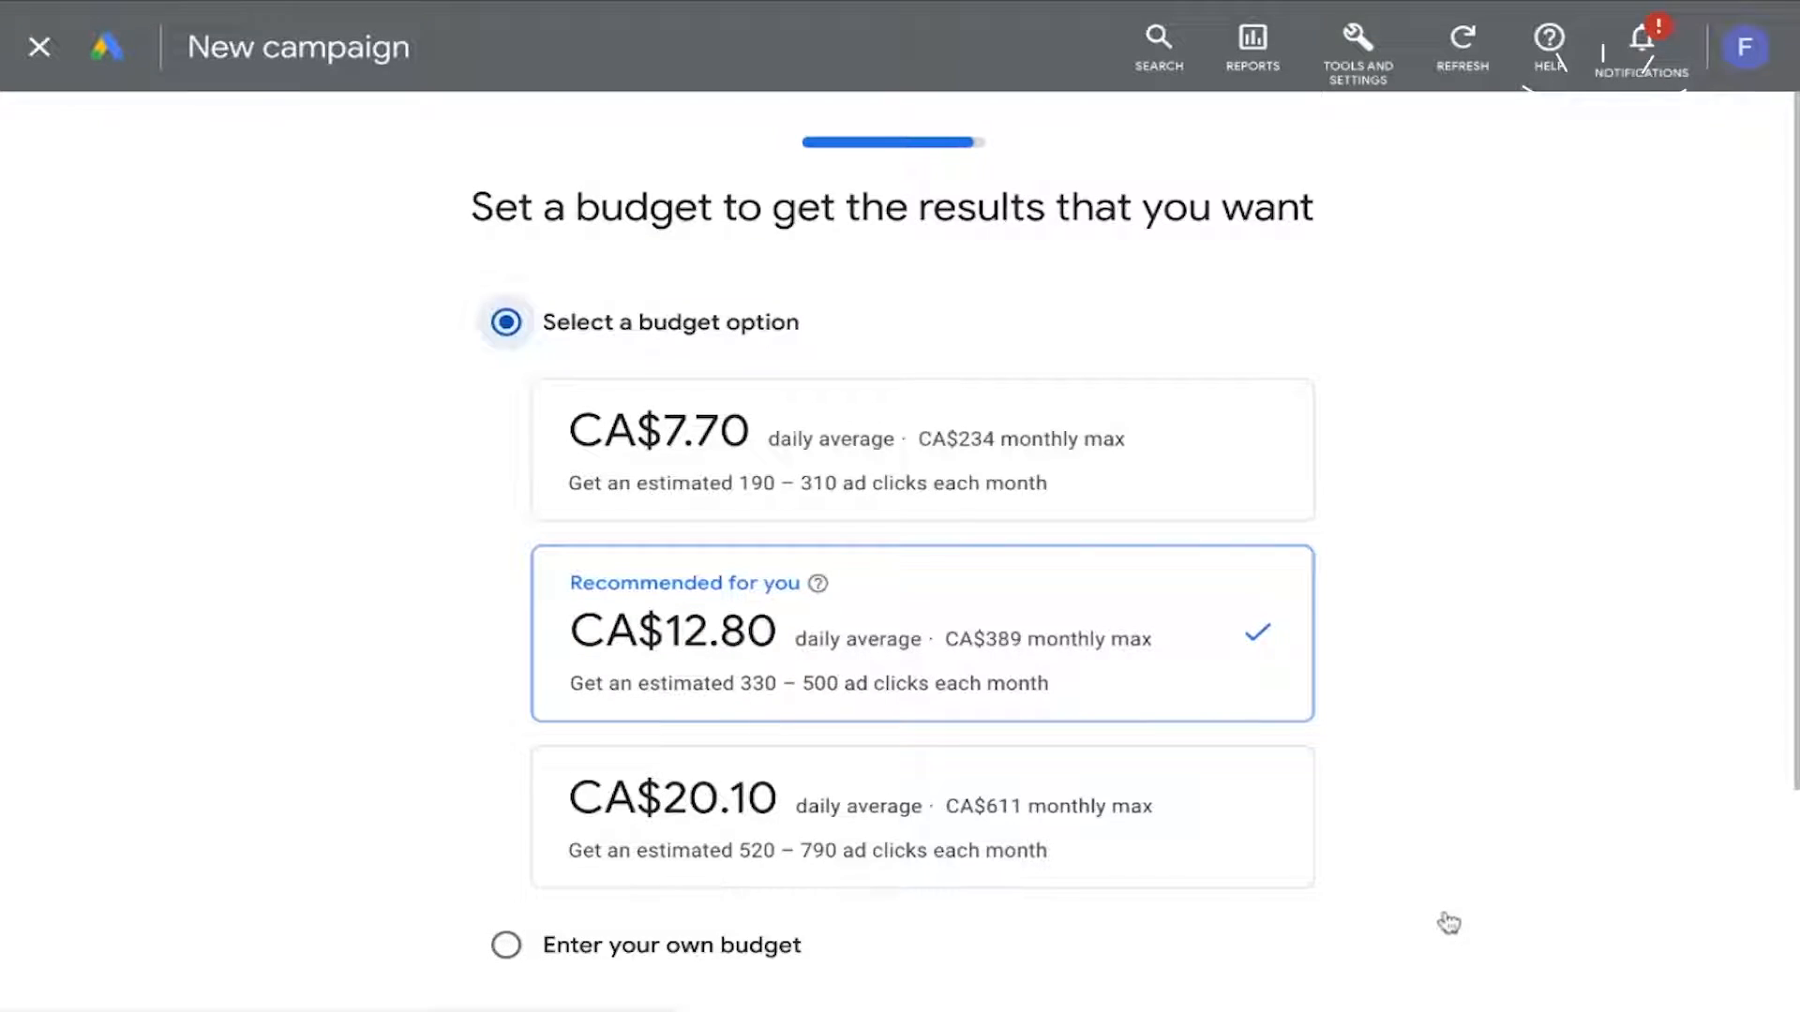
scroll(1447, 627, down, 2)
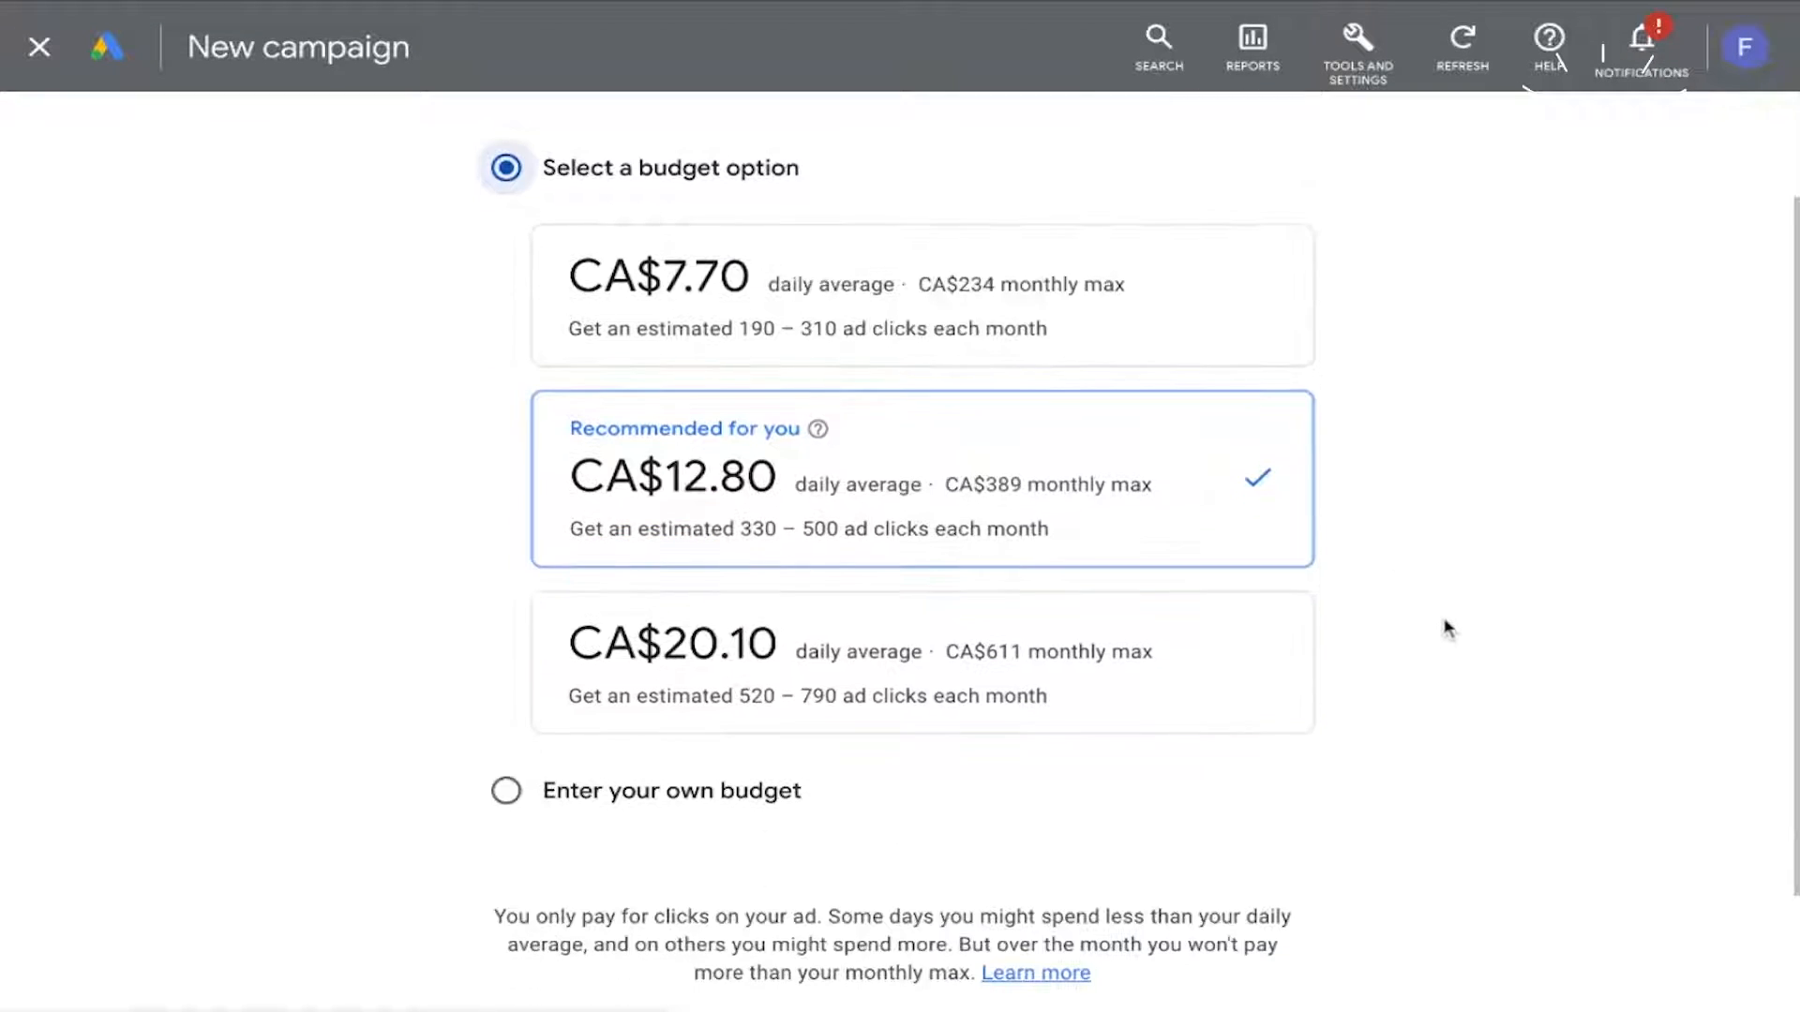
scroll(1446, 628, down, 3)
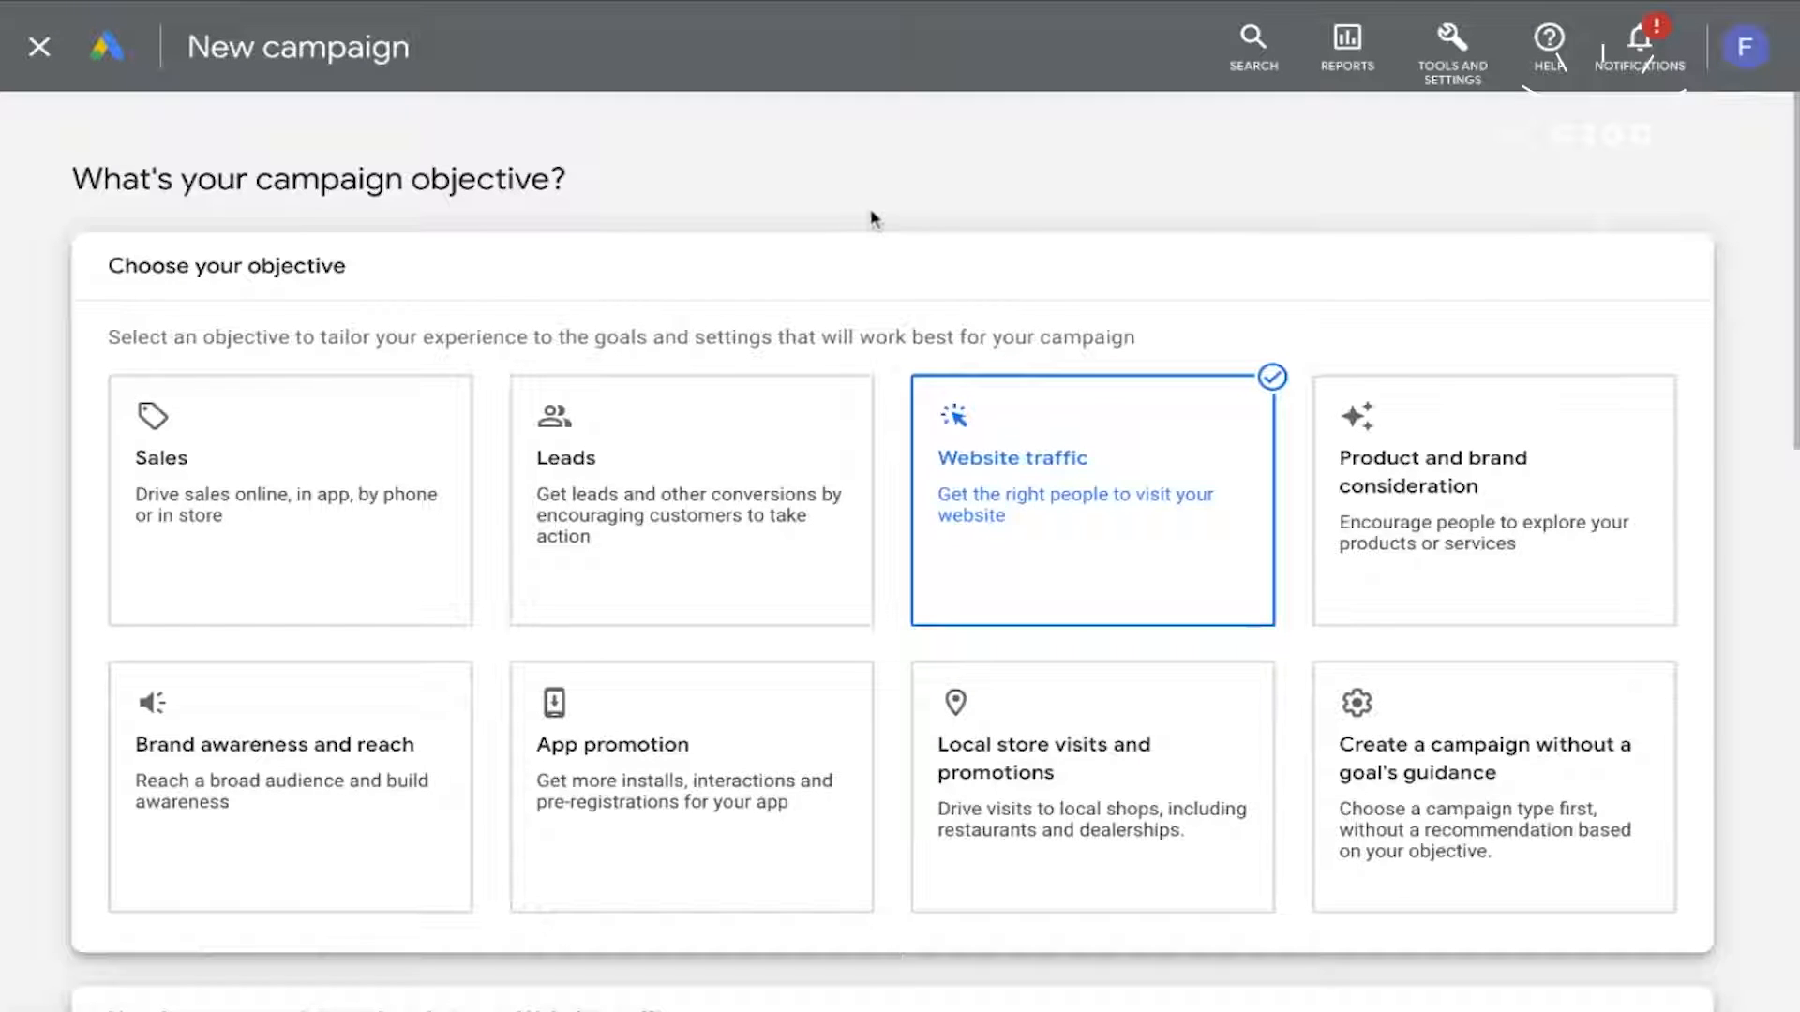
Step: Look over the campaign objectives and the options below them for a Website traffic campaign
scroll(872, 218, down, 2)
scroll(871, 219, up, 2)
scroll(1128, 746, down, 5)
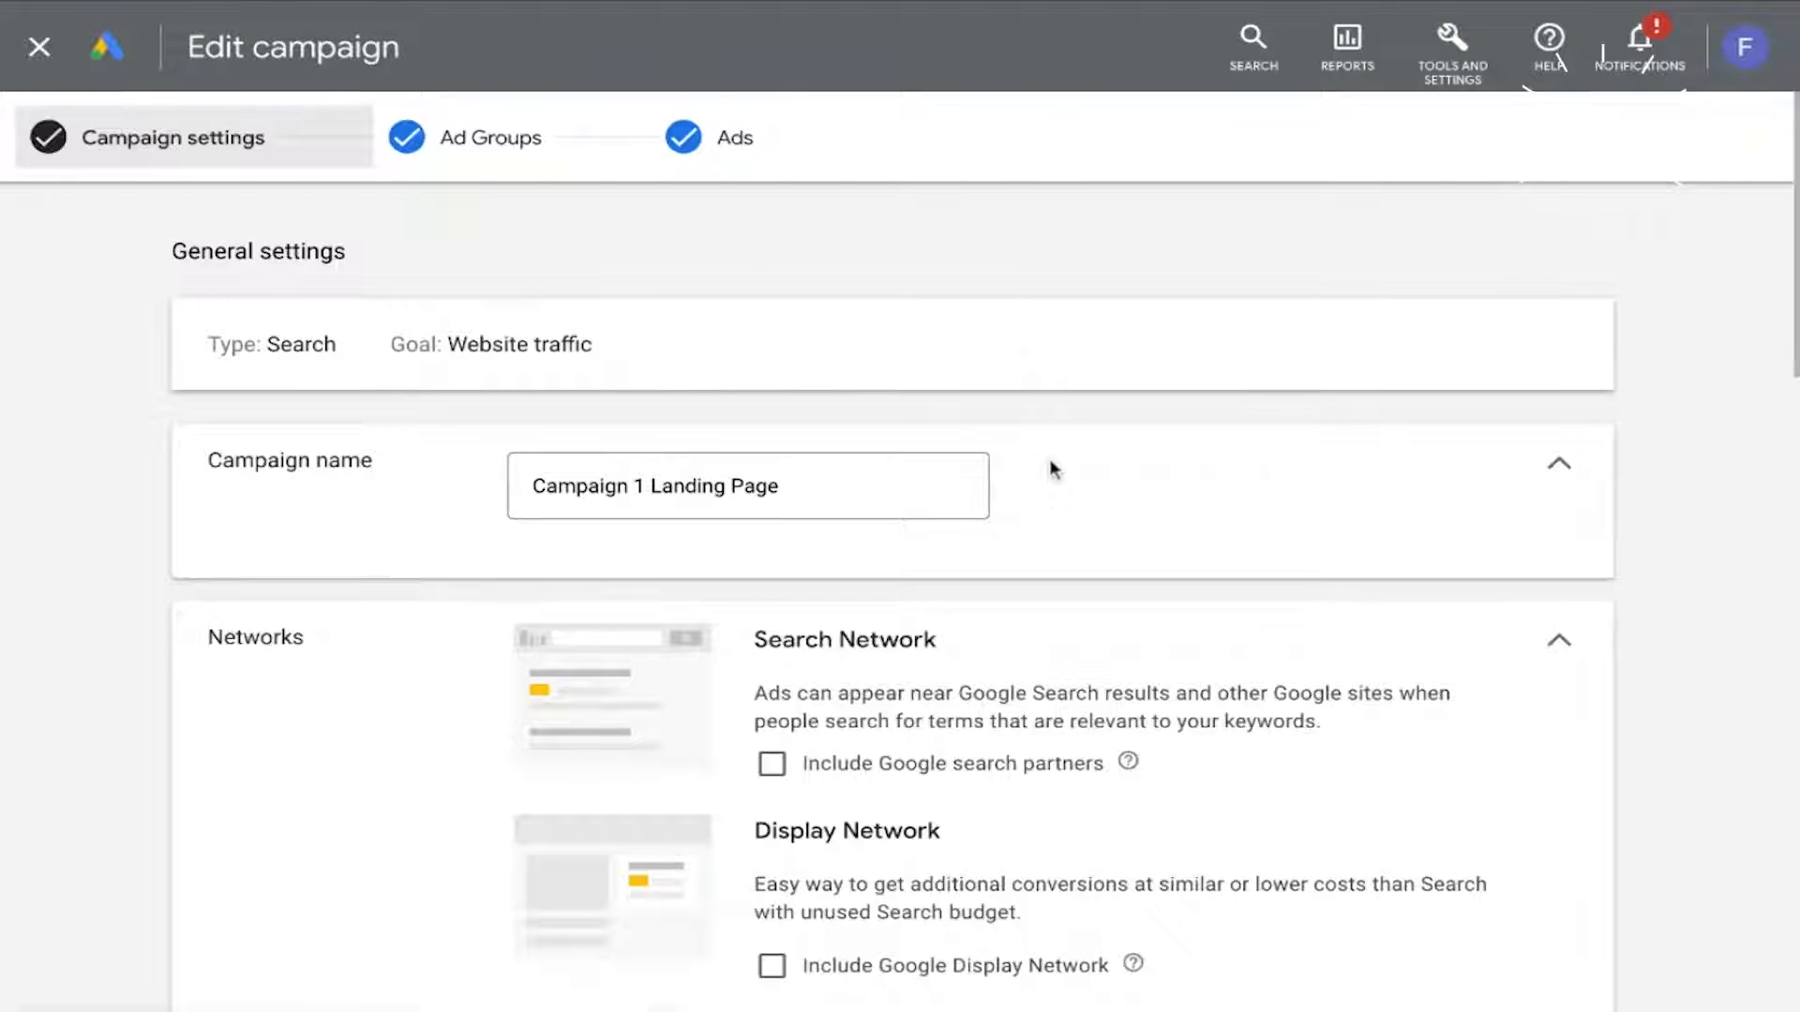
Step: Review the search campaign's settings, covering networks, locations, languages, daily budget, bidding and ad extensions
scroll(1051, 466, down, 3)
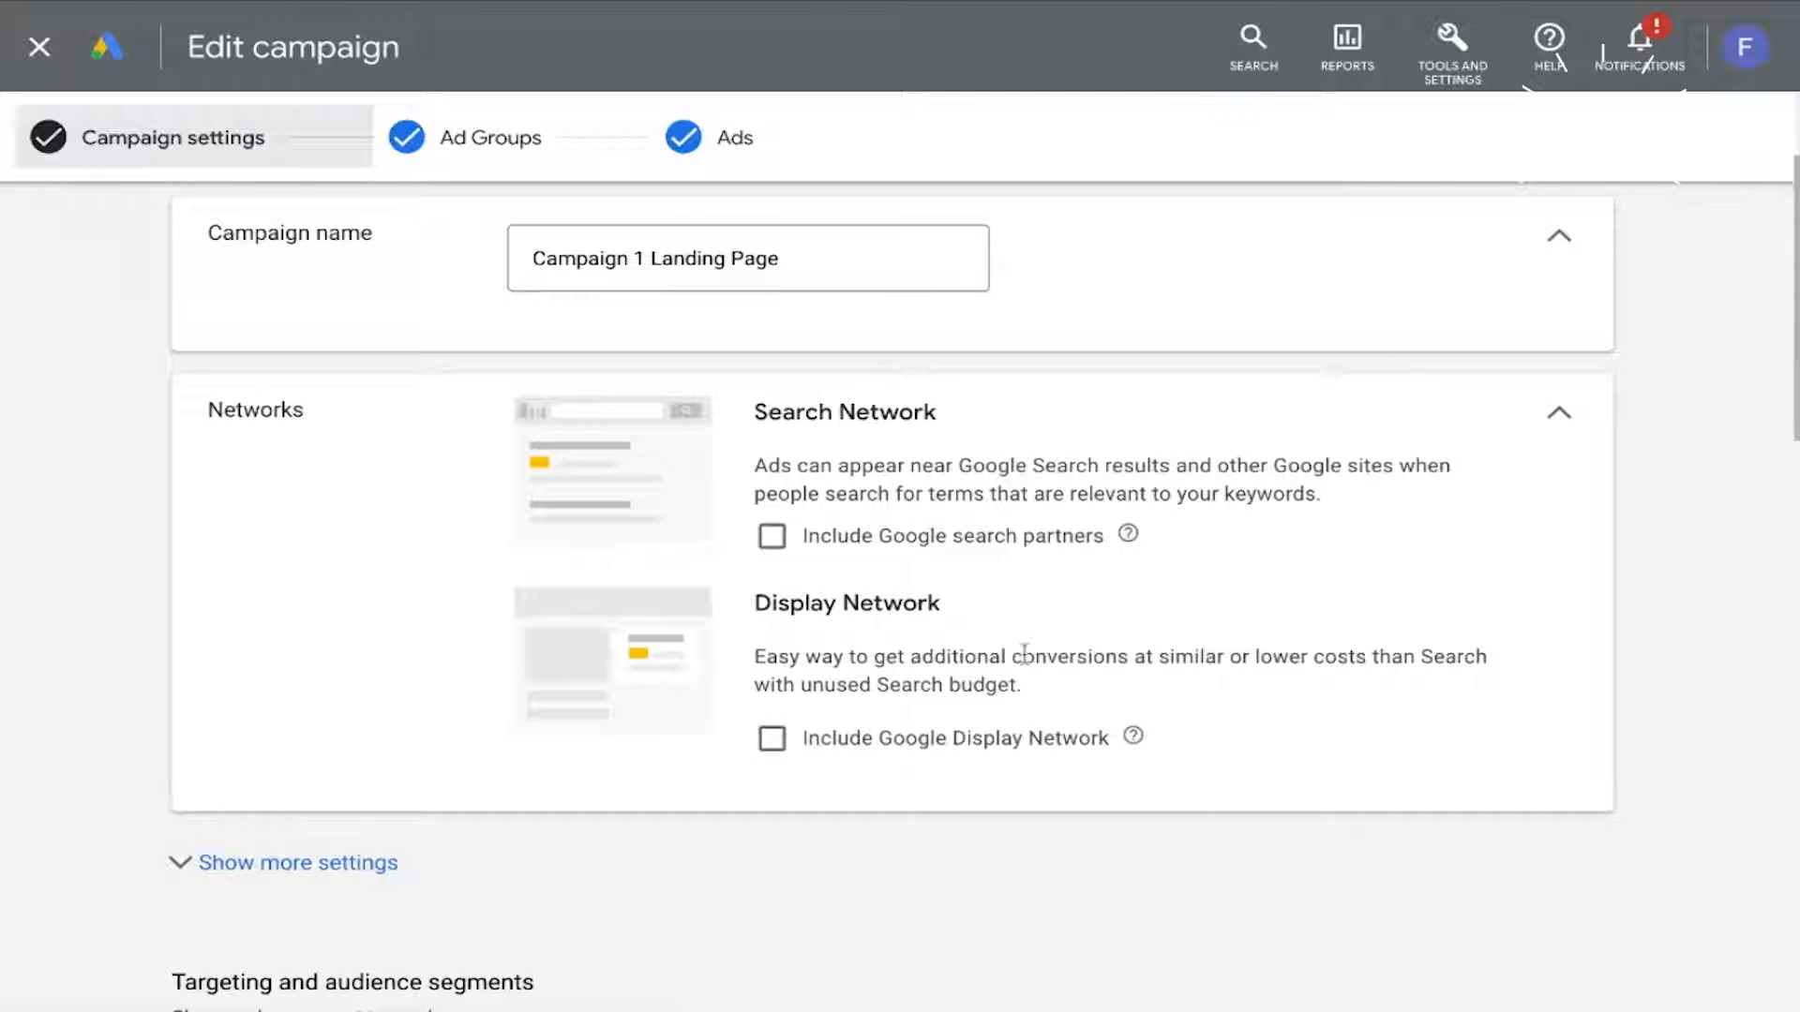
scroll(1025, 653, down, 1)
scroll(1024, 653, down, 5)
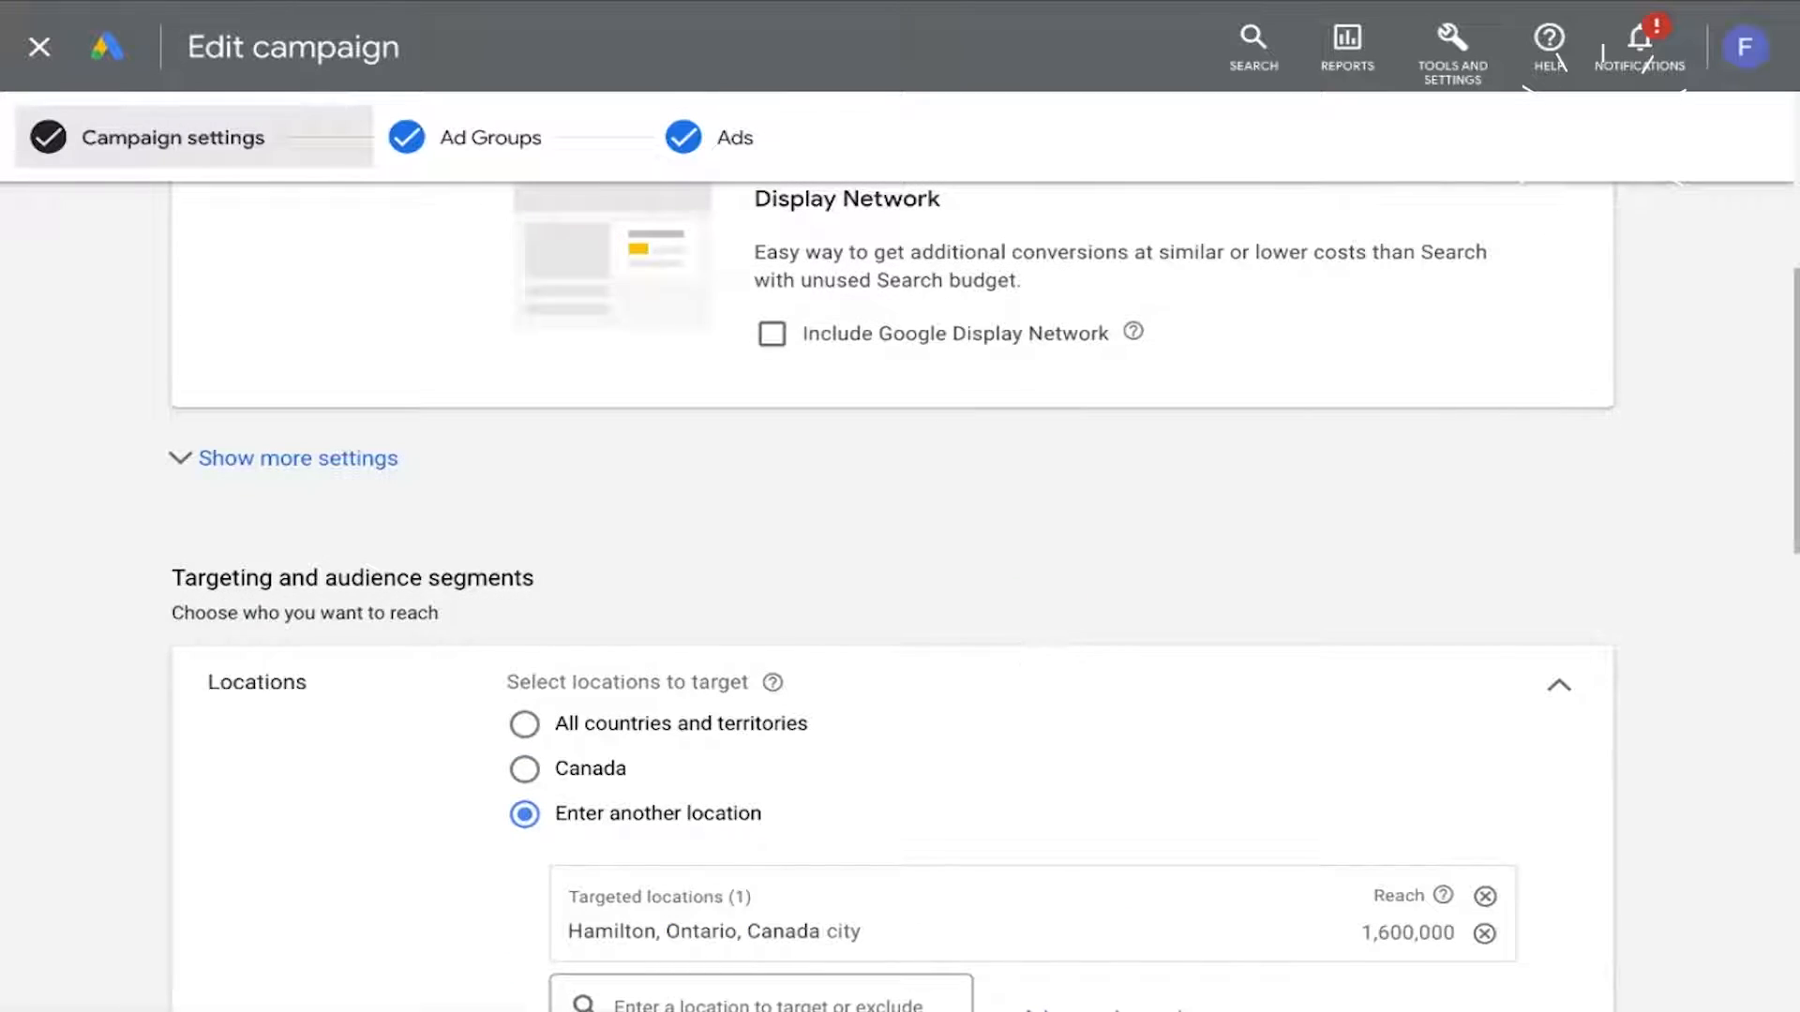
scroll(1025, 653, down, 5)
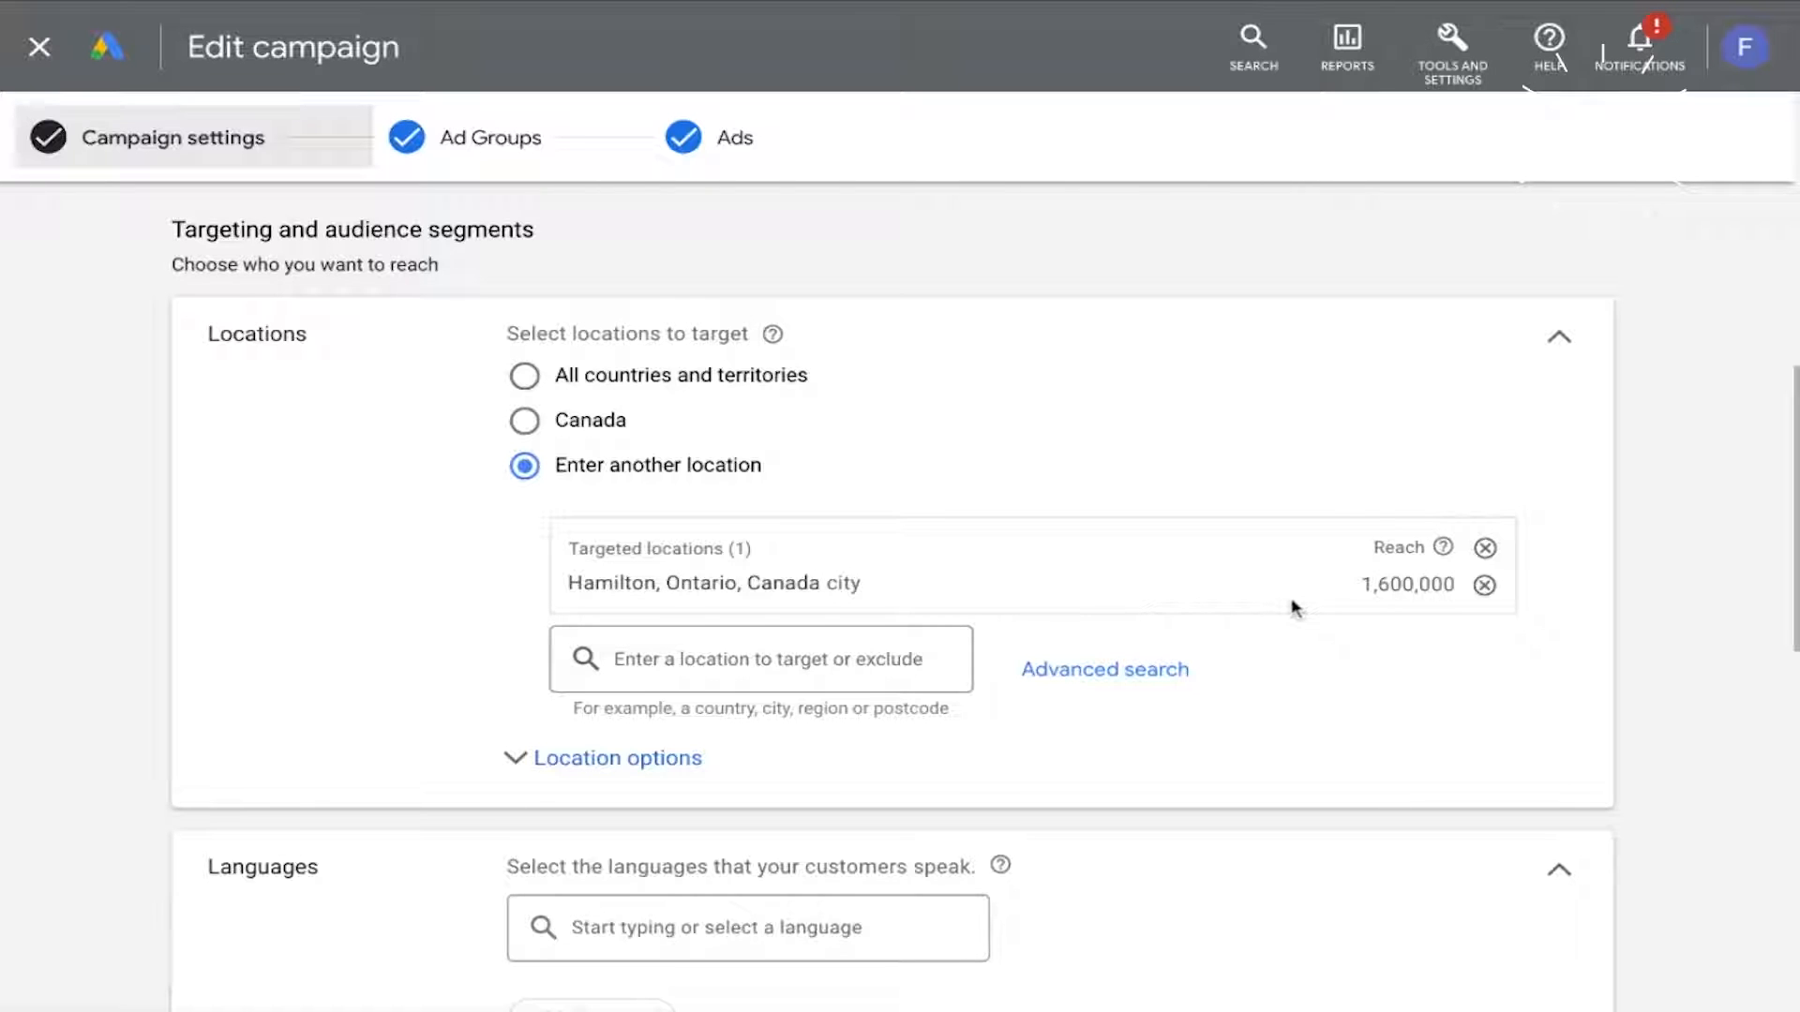
scroll(1296, 609, down, 1)
scroll(1293, 609, down, 5)
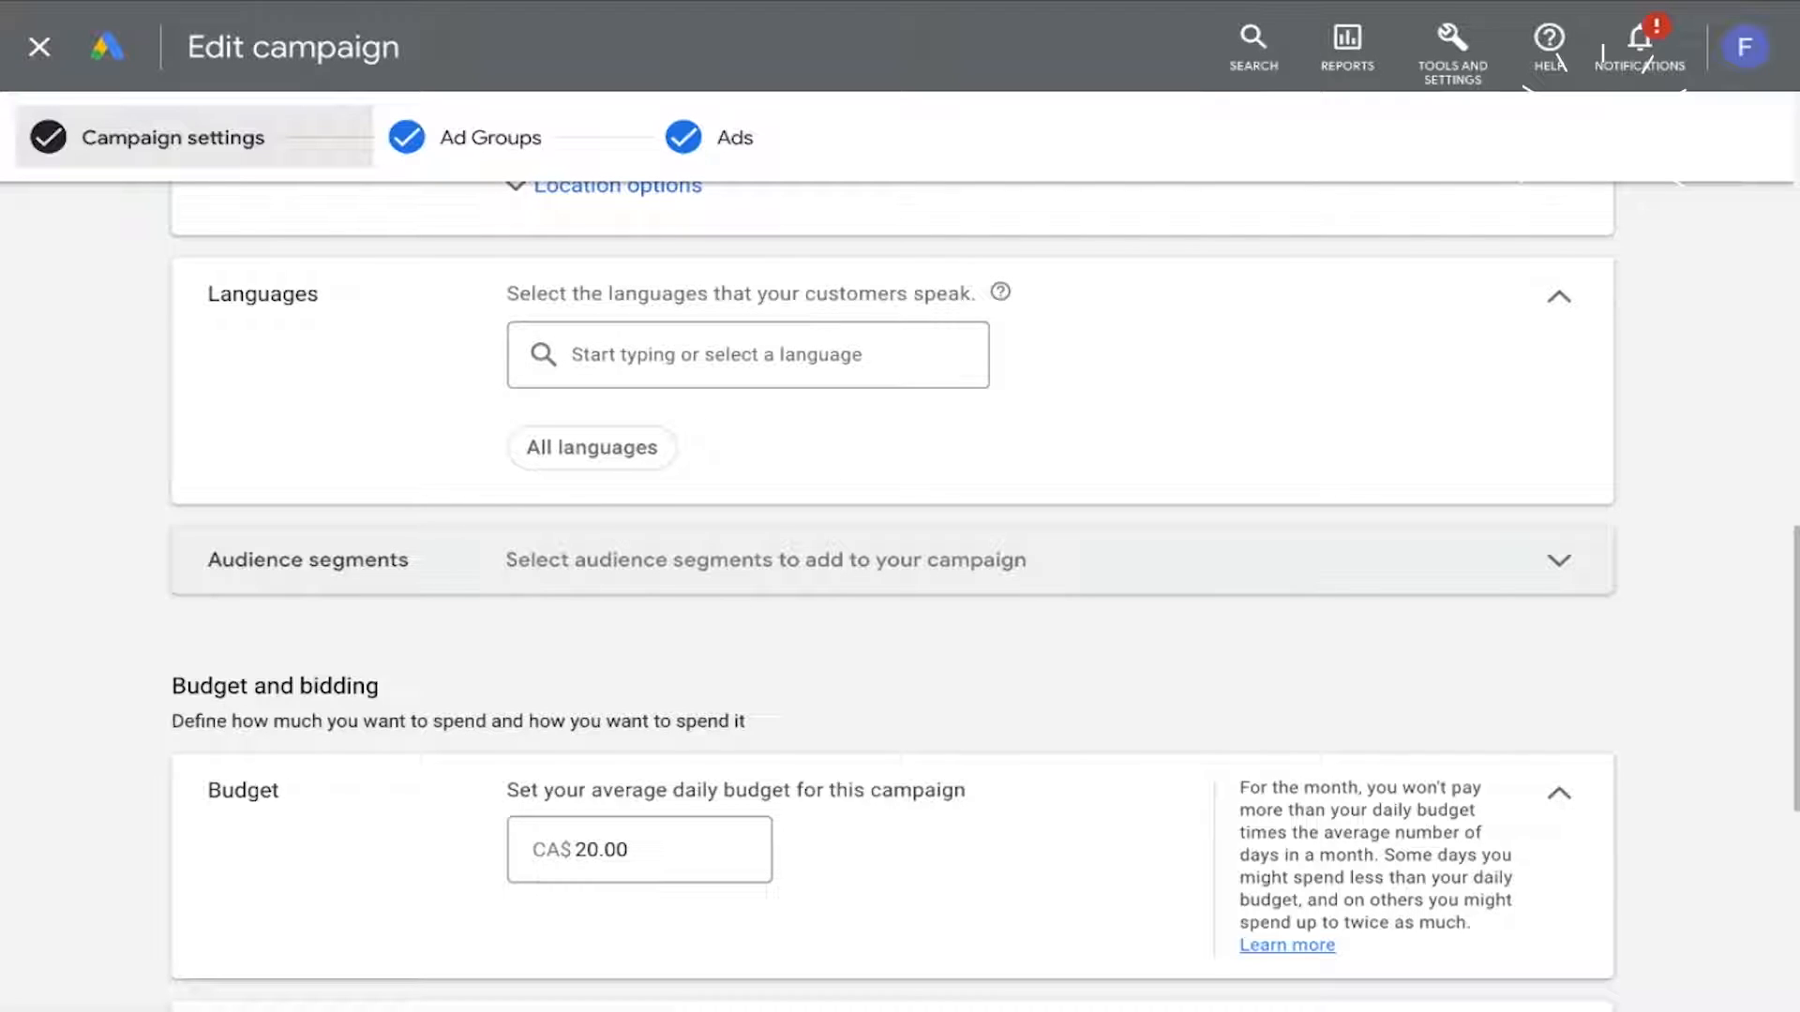
scroll(890, 591, down, 3)
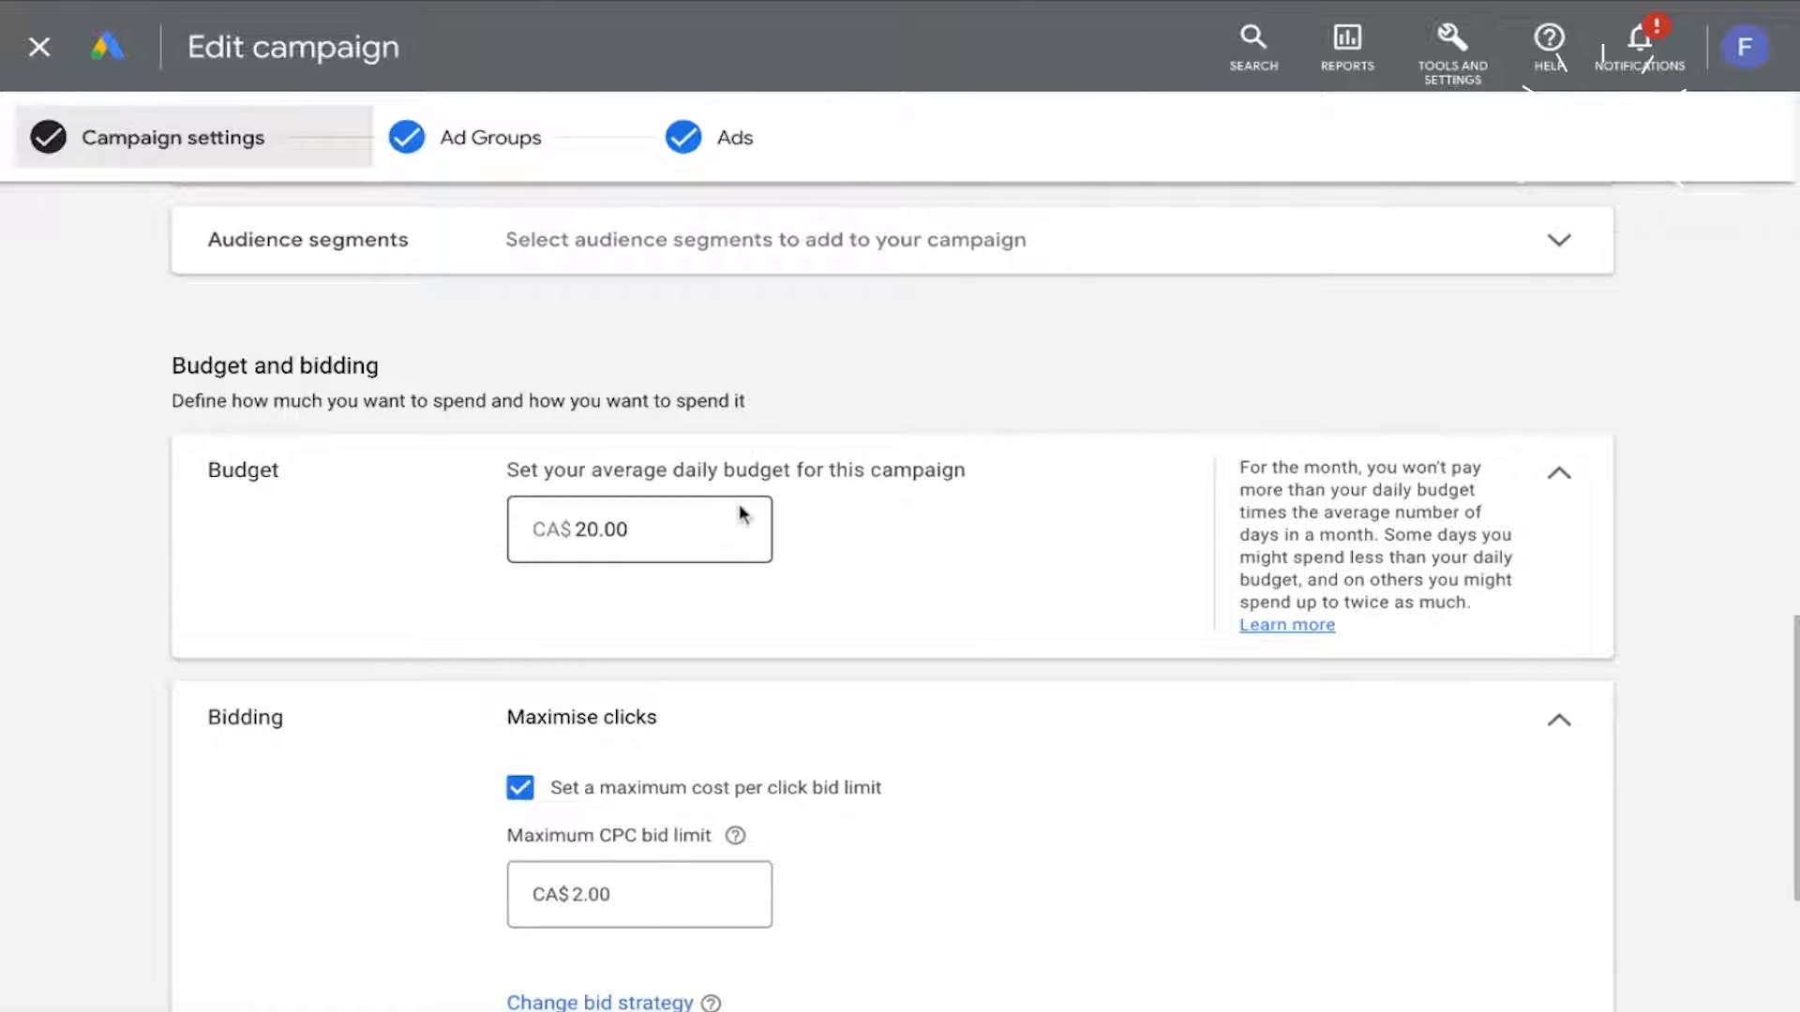
scroll(924, 631, down, 4)
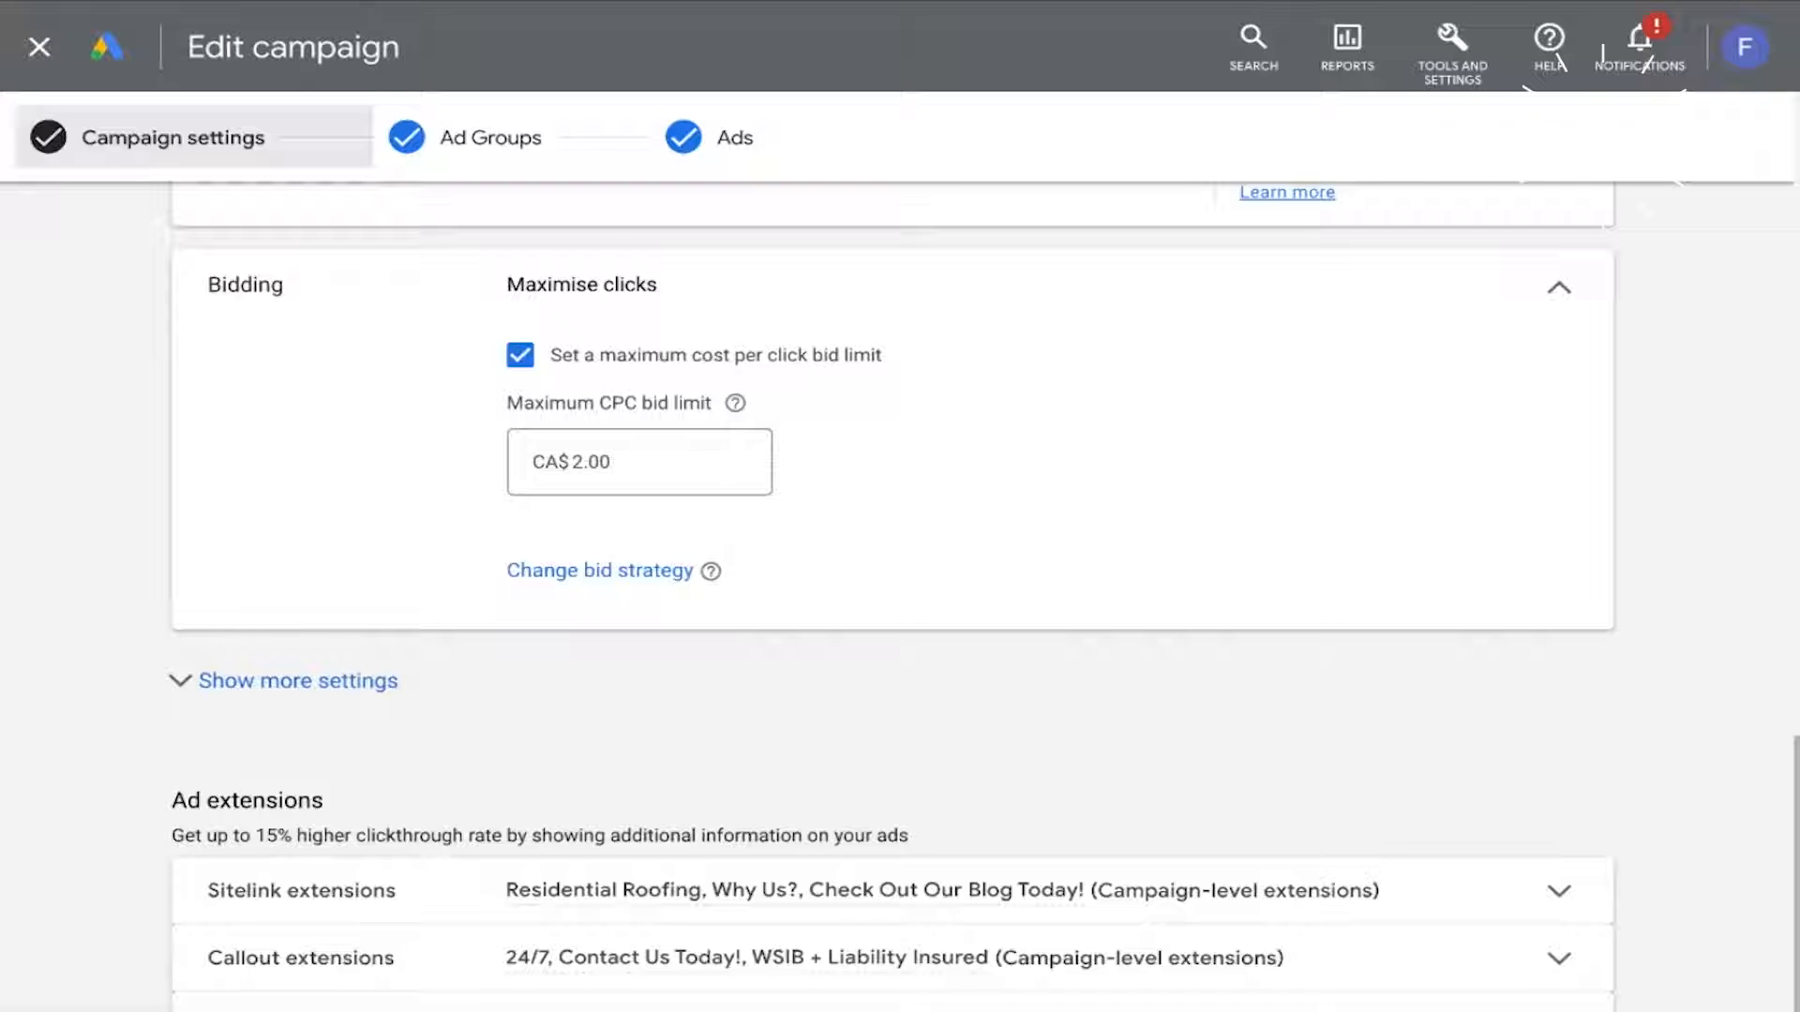
scroll(890, 562, down, 3)
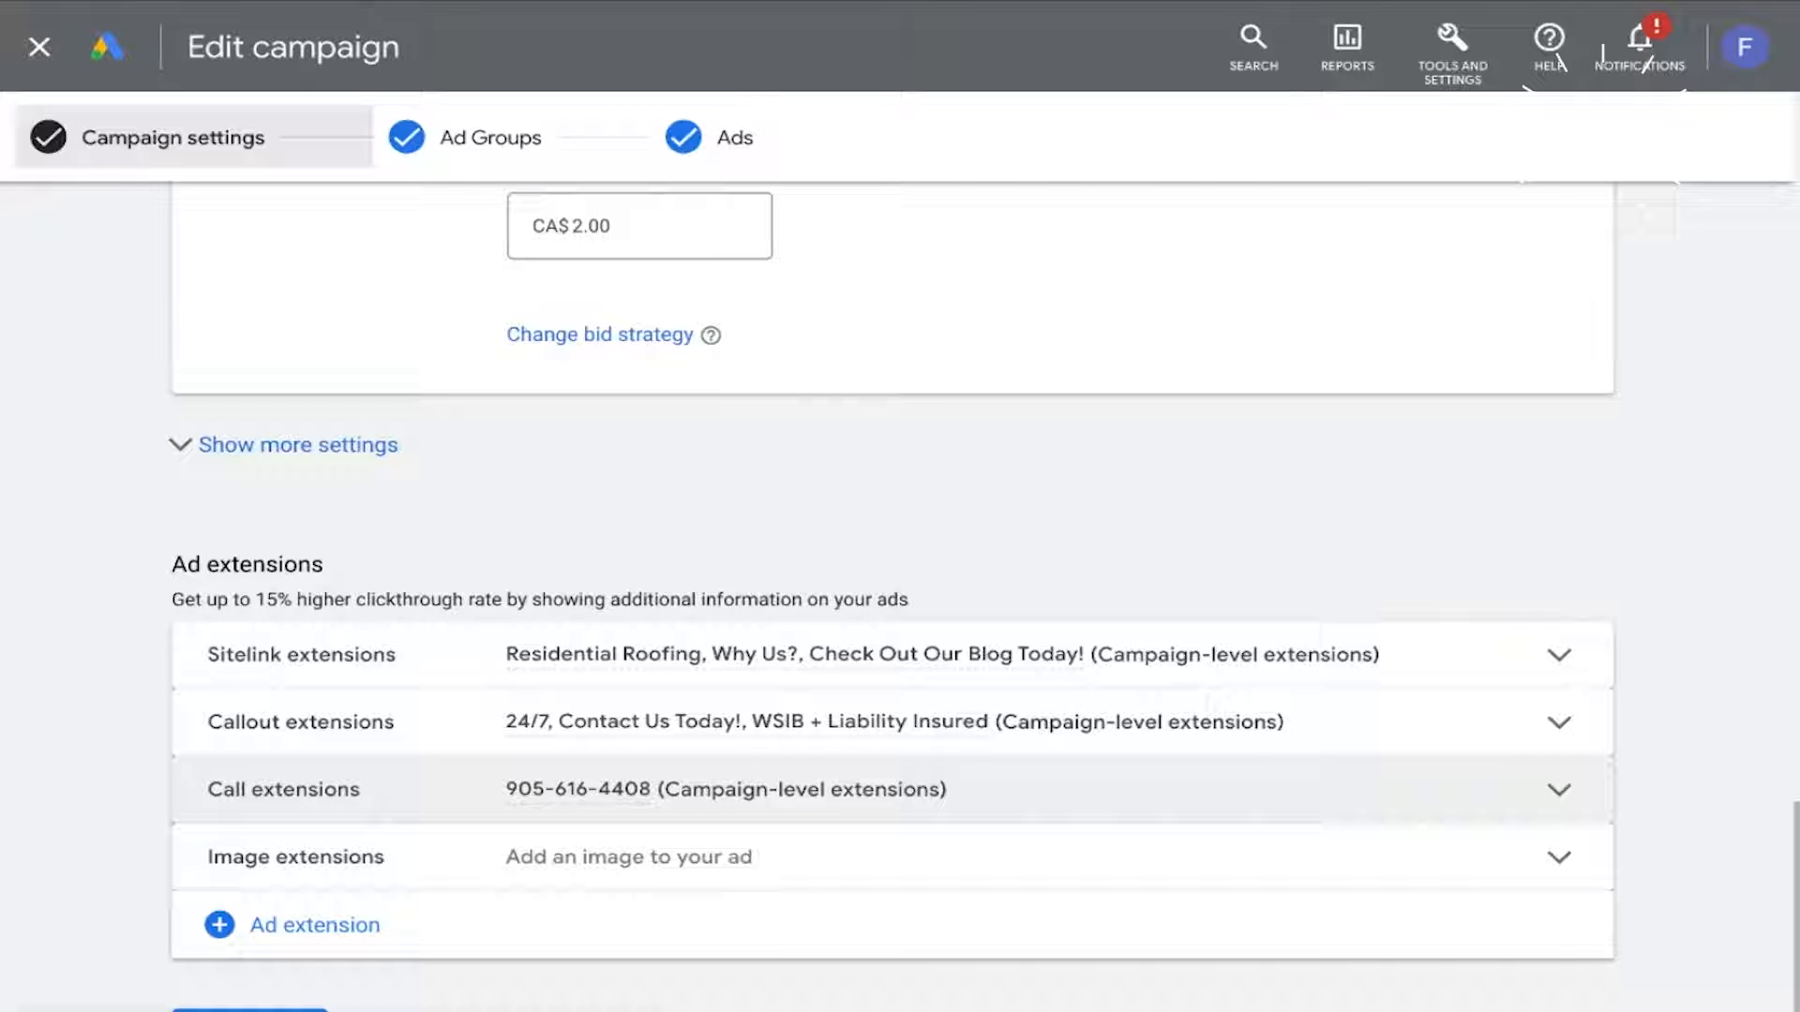
scroll(891, 773, down, 2)
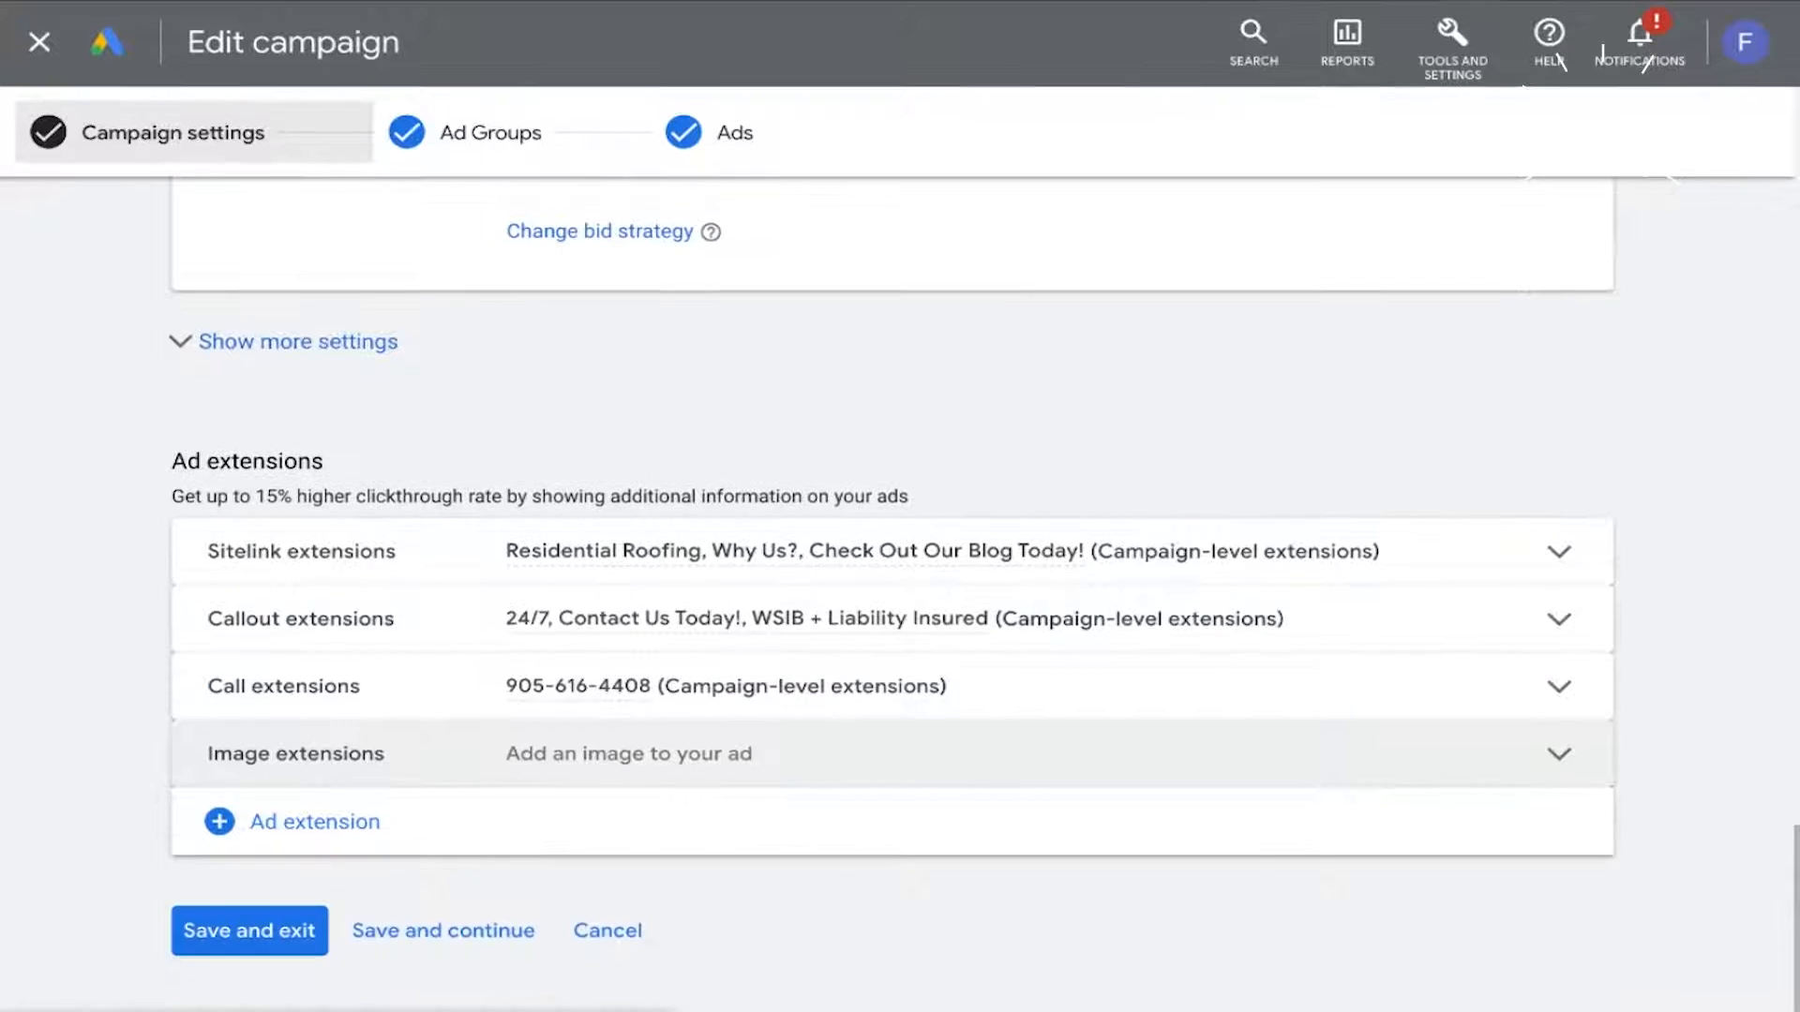
scroll(890, 773, up, 20)
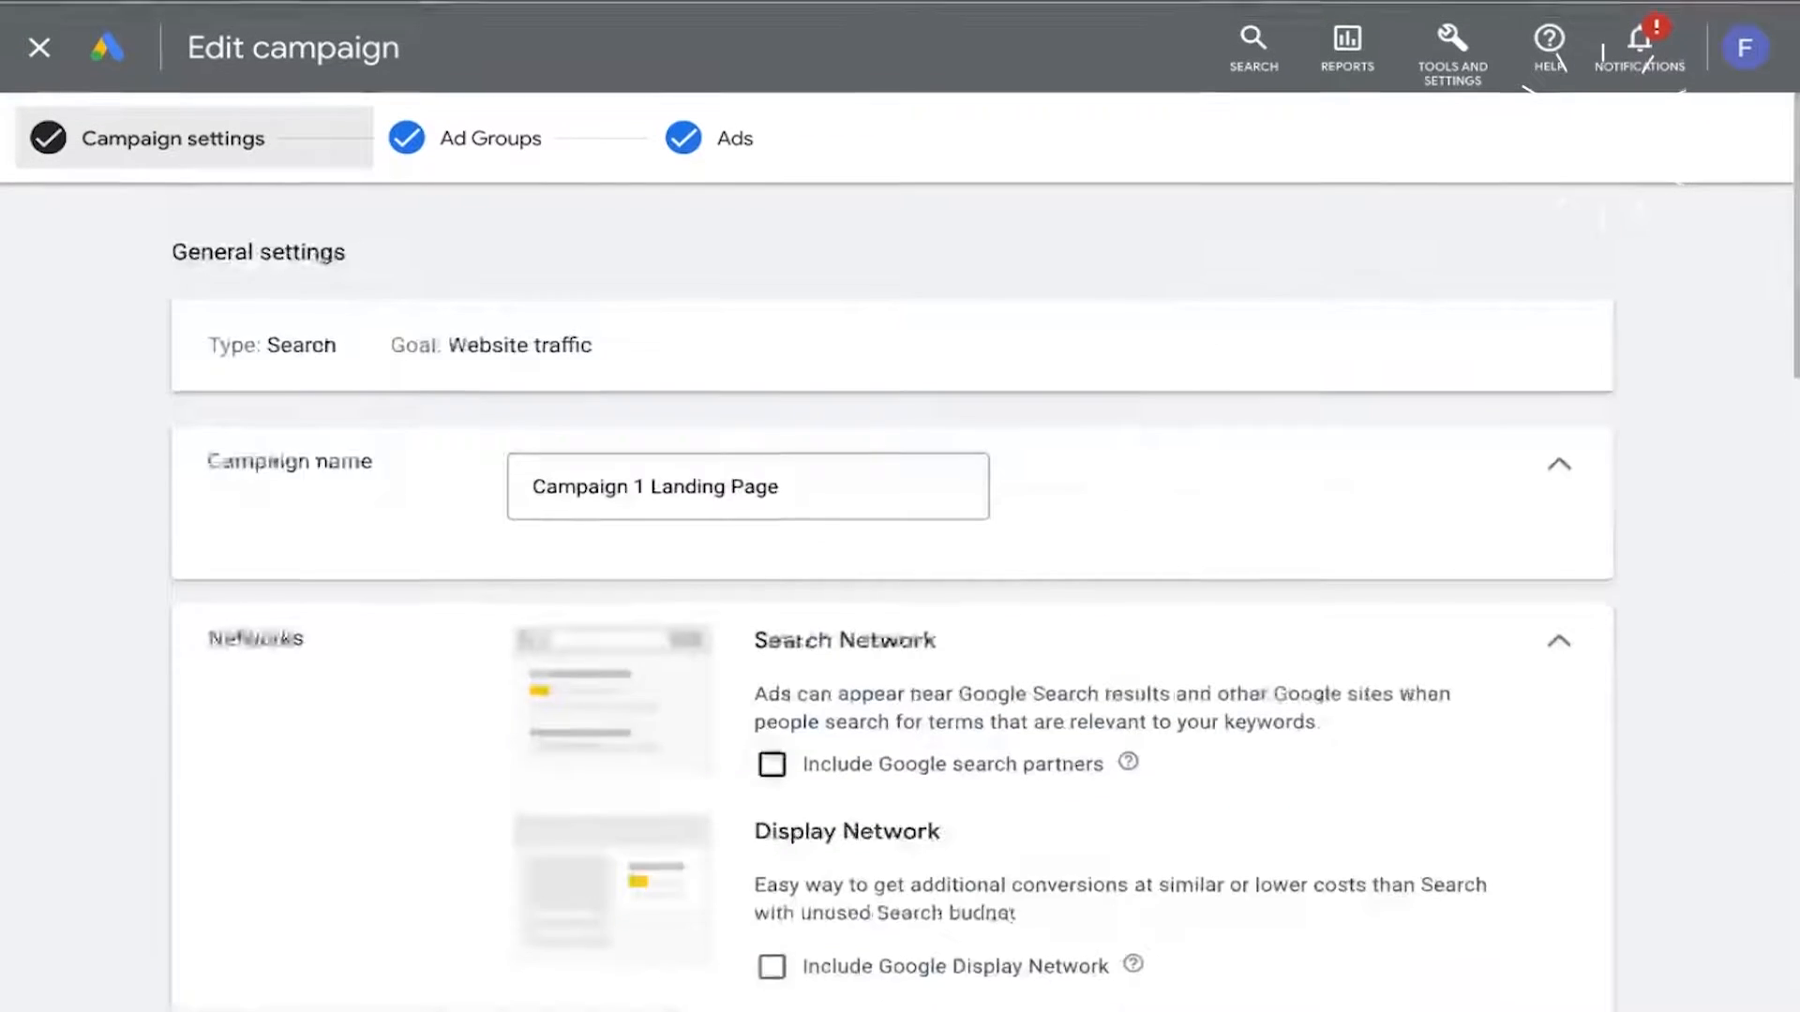
Step: Open the campaign's ad groups and examine the roofing keyword list and match types in Ad group 1
click(453, 141)
scroll(553, 354, down, 4)
scroll(553, 354, down, 1)
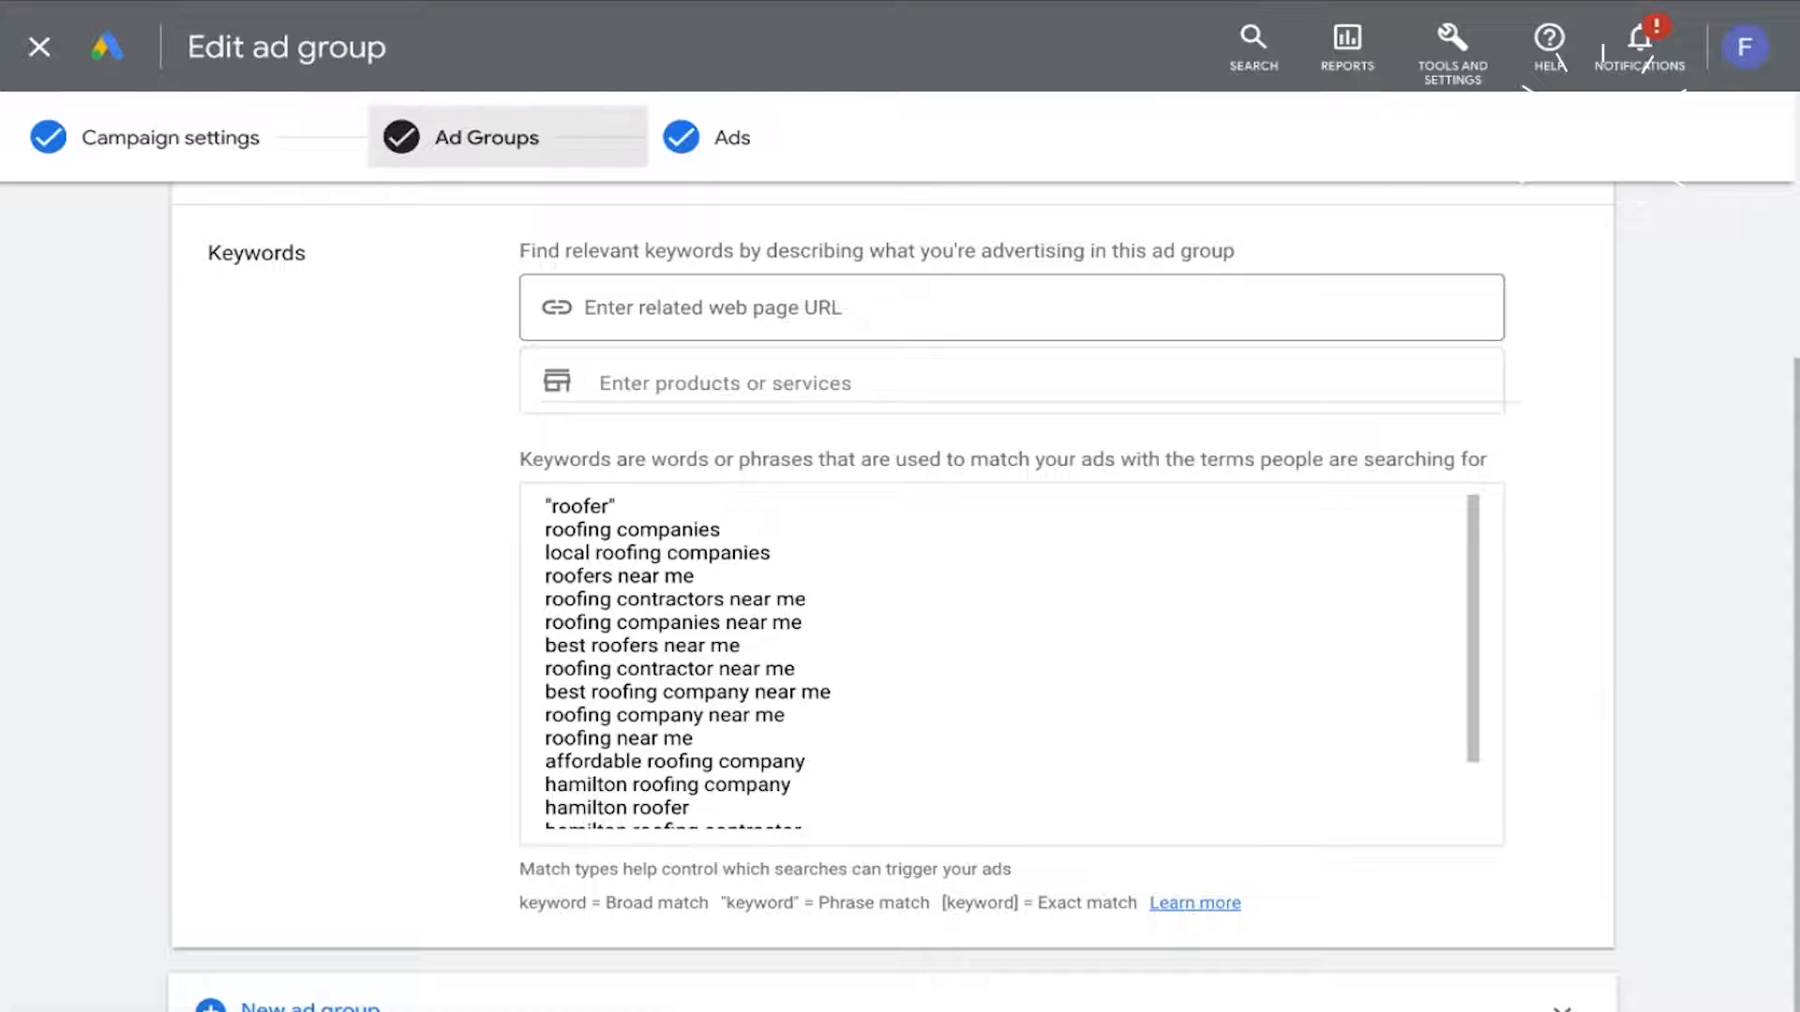
scroll(749, 647, down, 5)
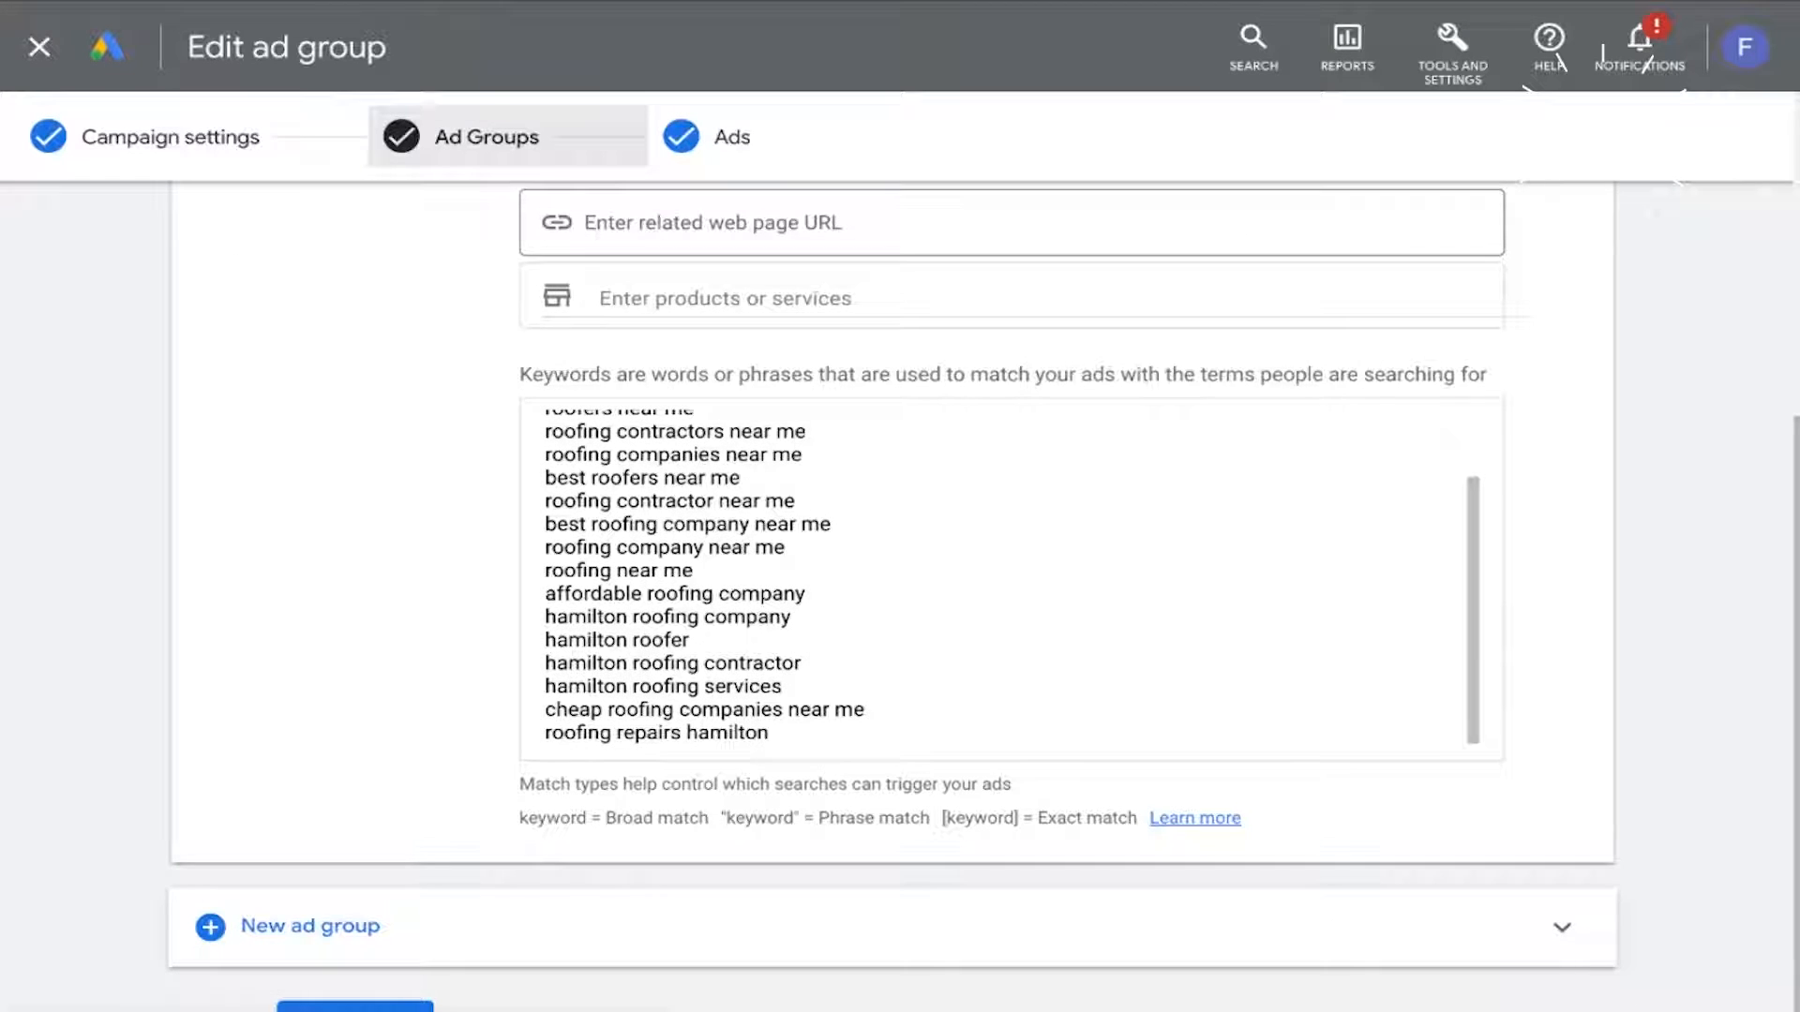
scroll(1013, 576, up, 5)
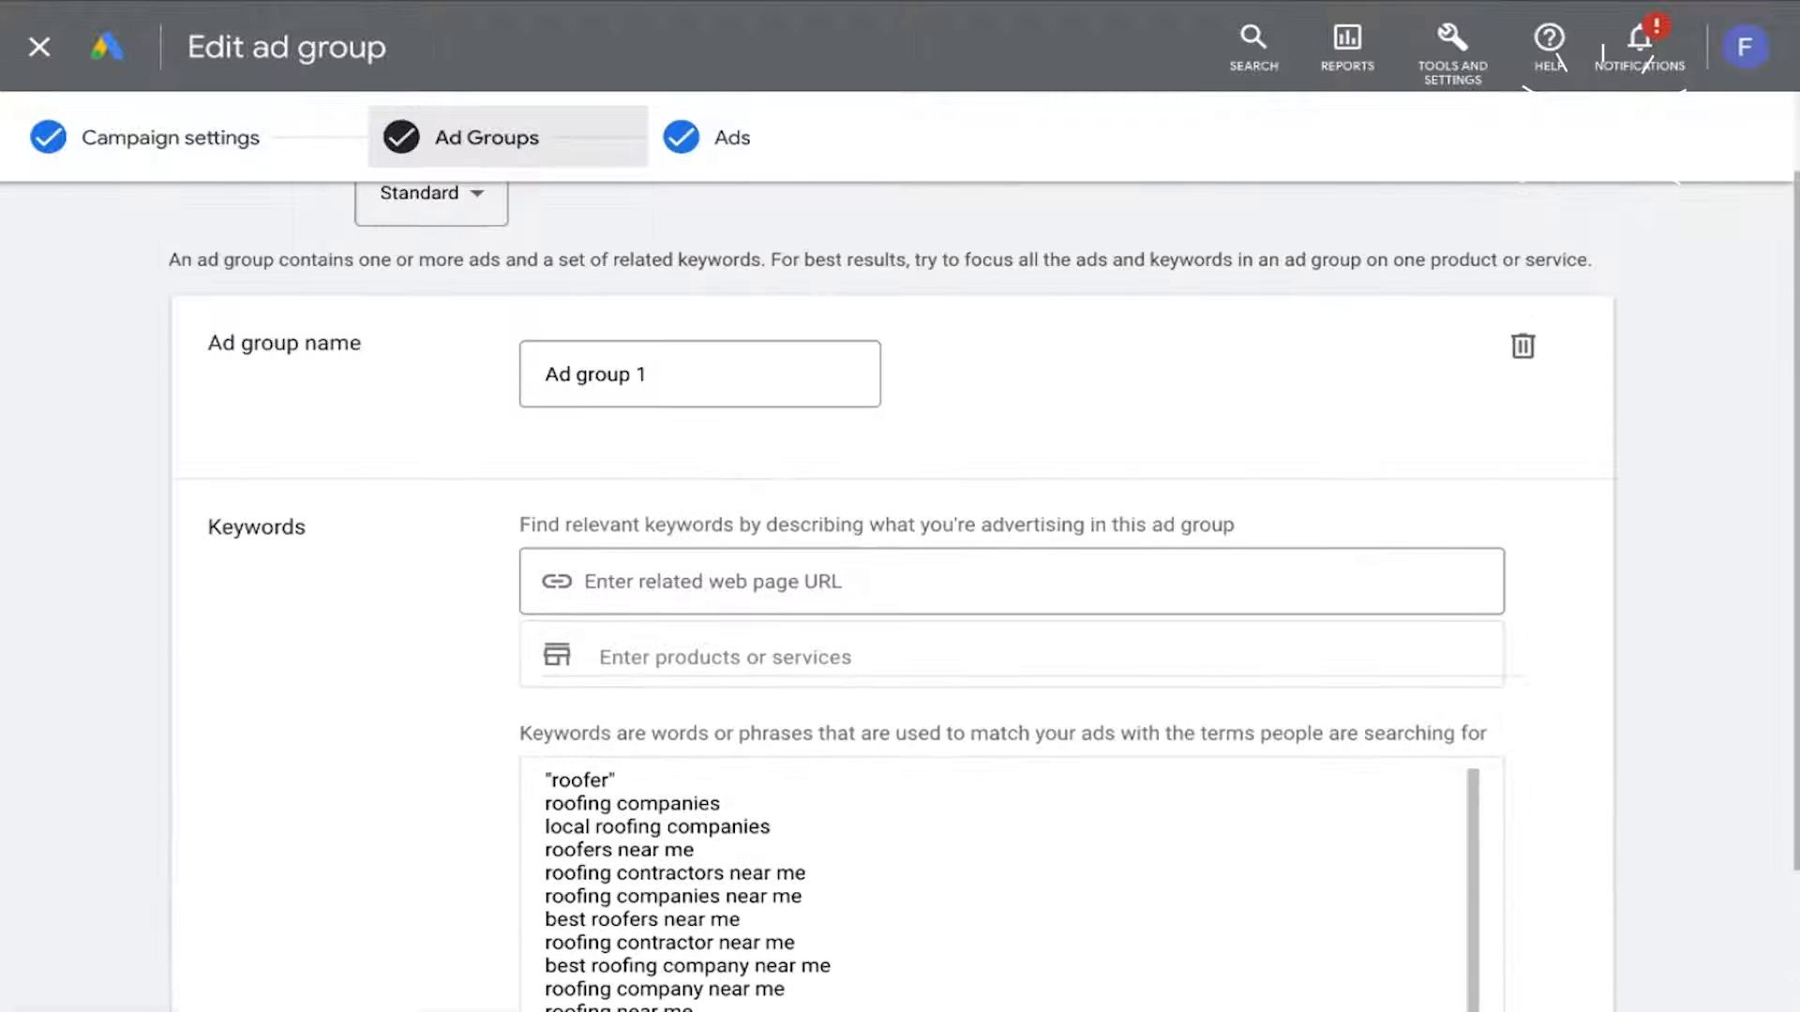
scroll(1012, 576, down, 1)
scroll(1012, 576, up, 2)
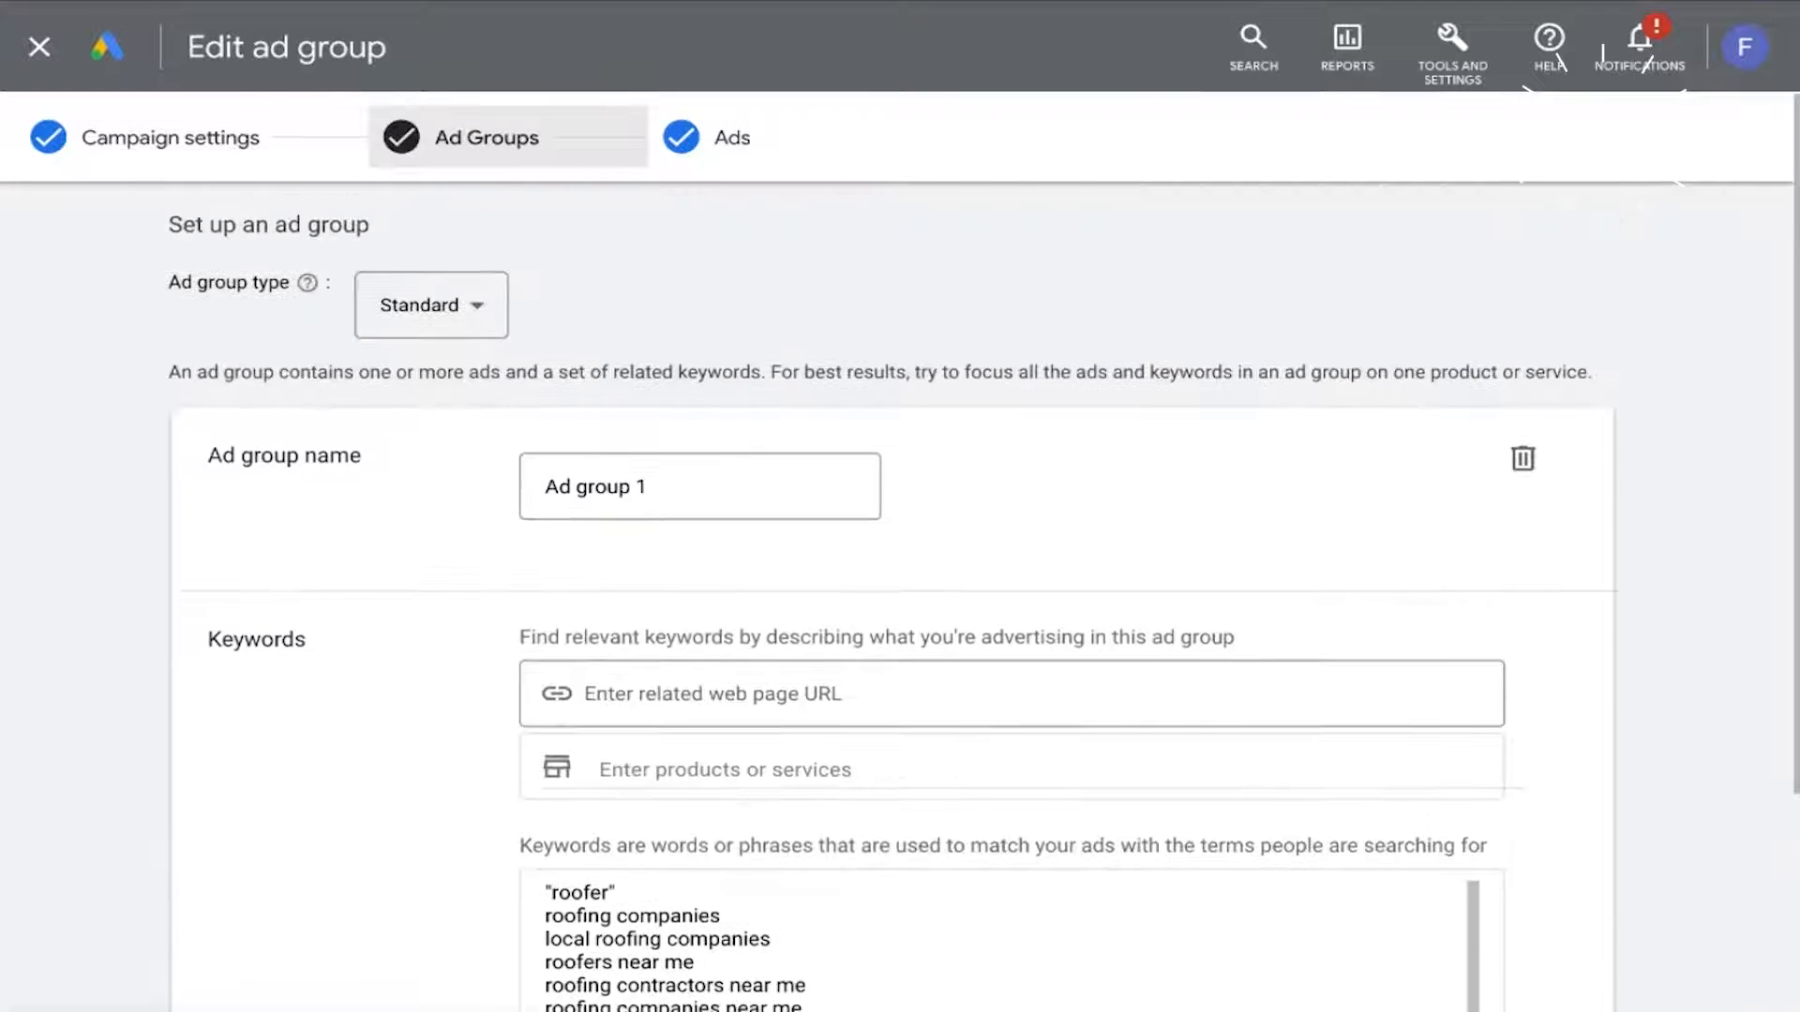
Step: Open the Keyword Planner from the planning tools
click(1439, 84)
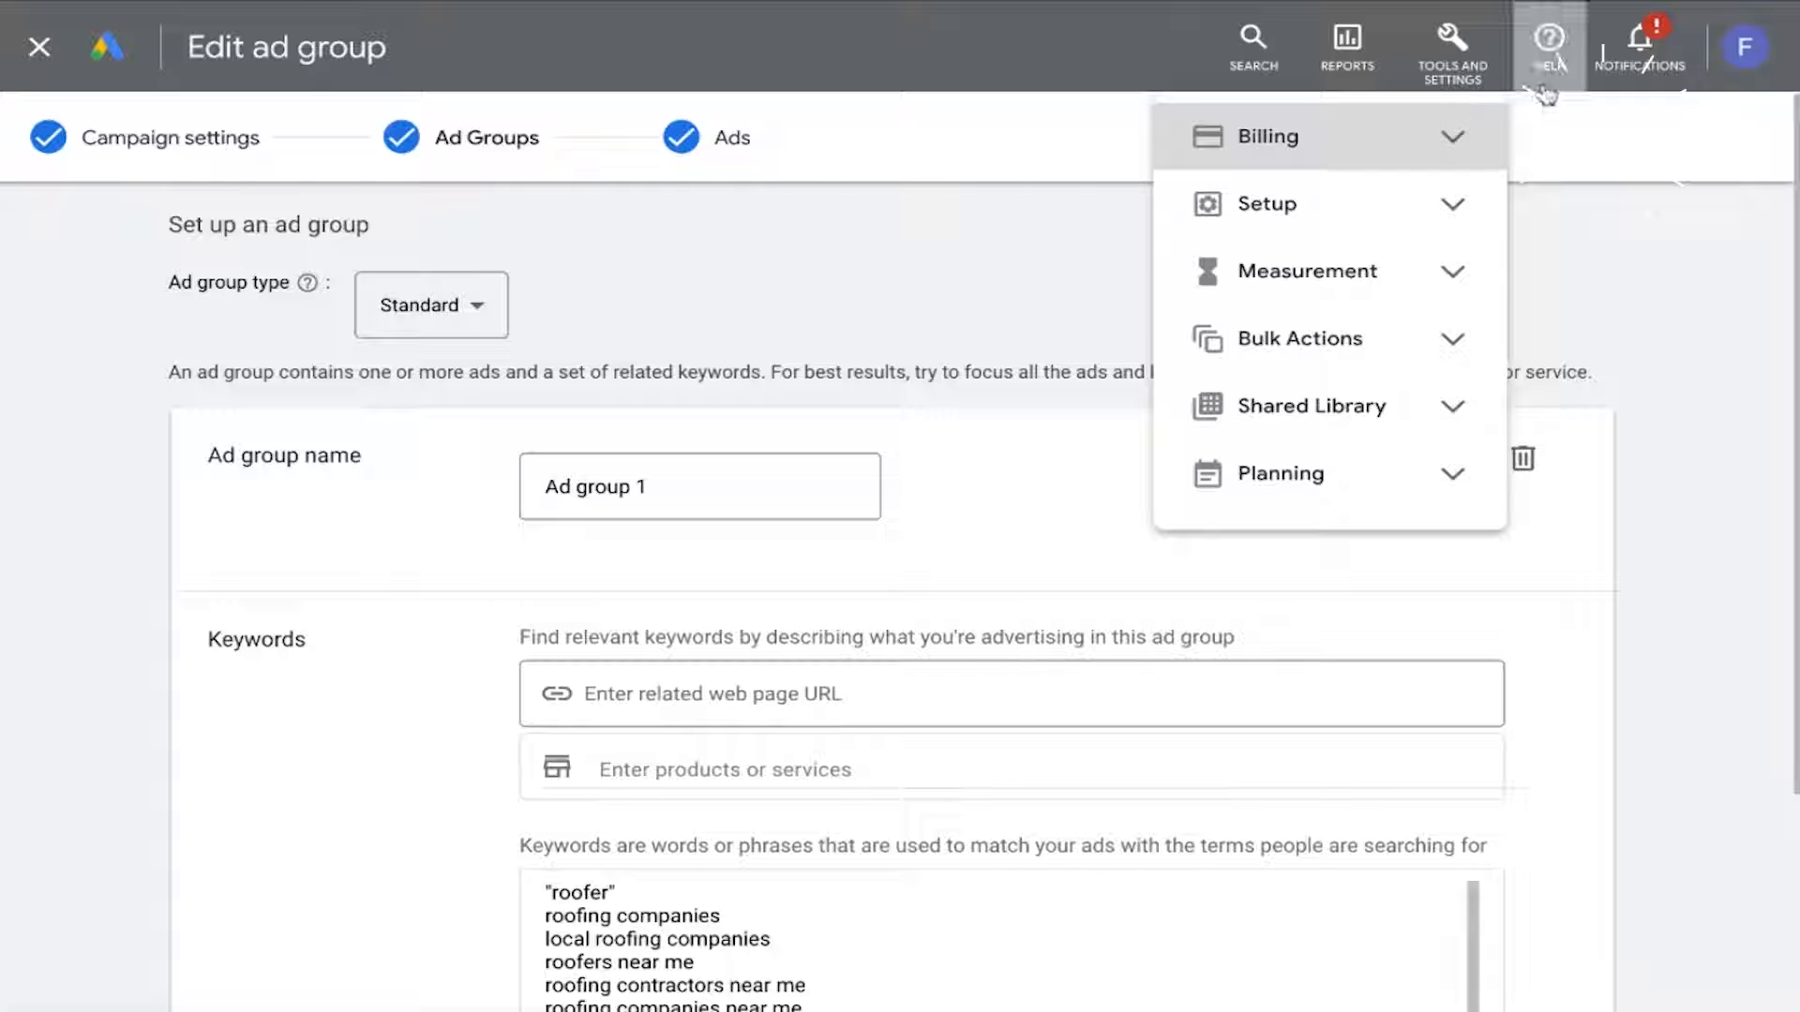
click(1417, 74)
click(1416, 74)
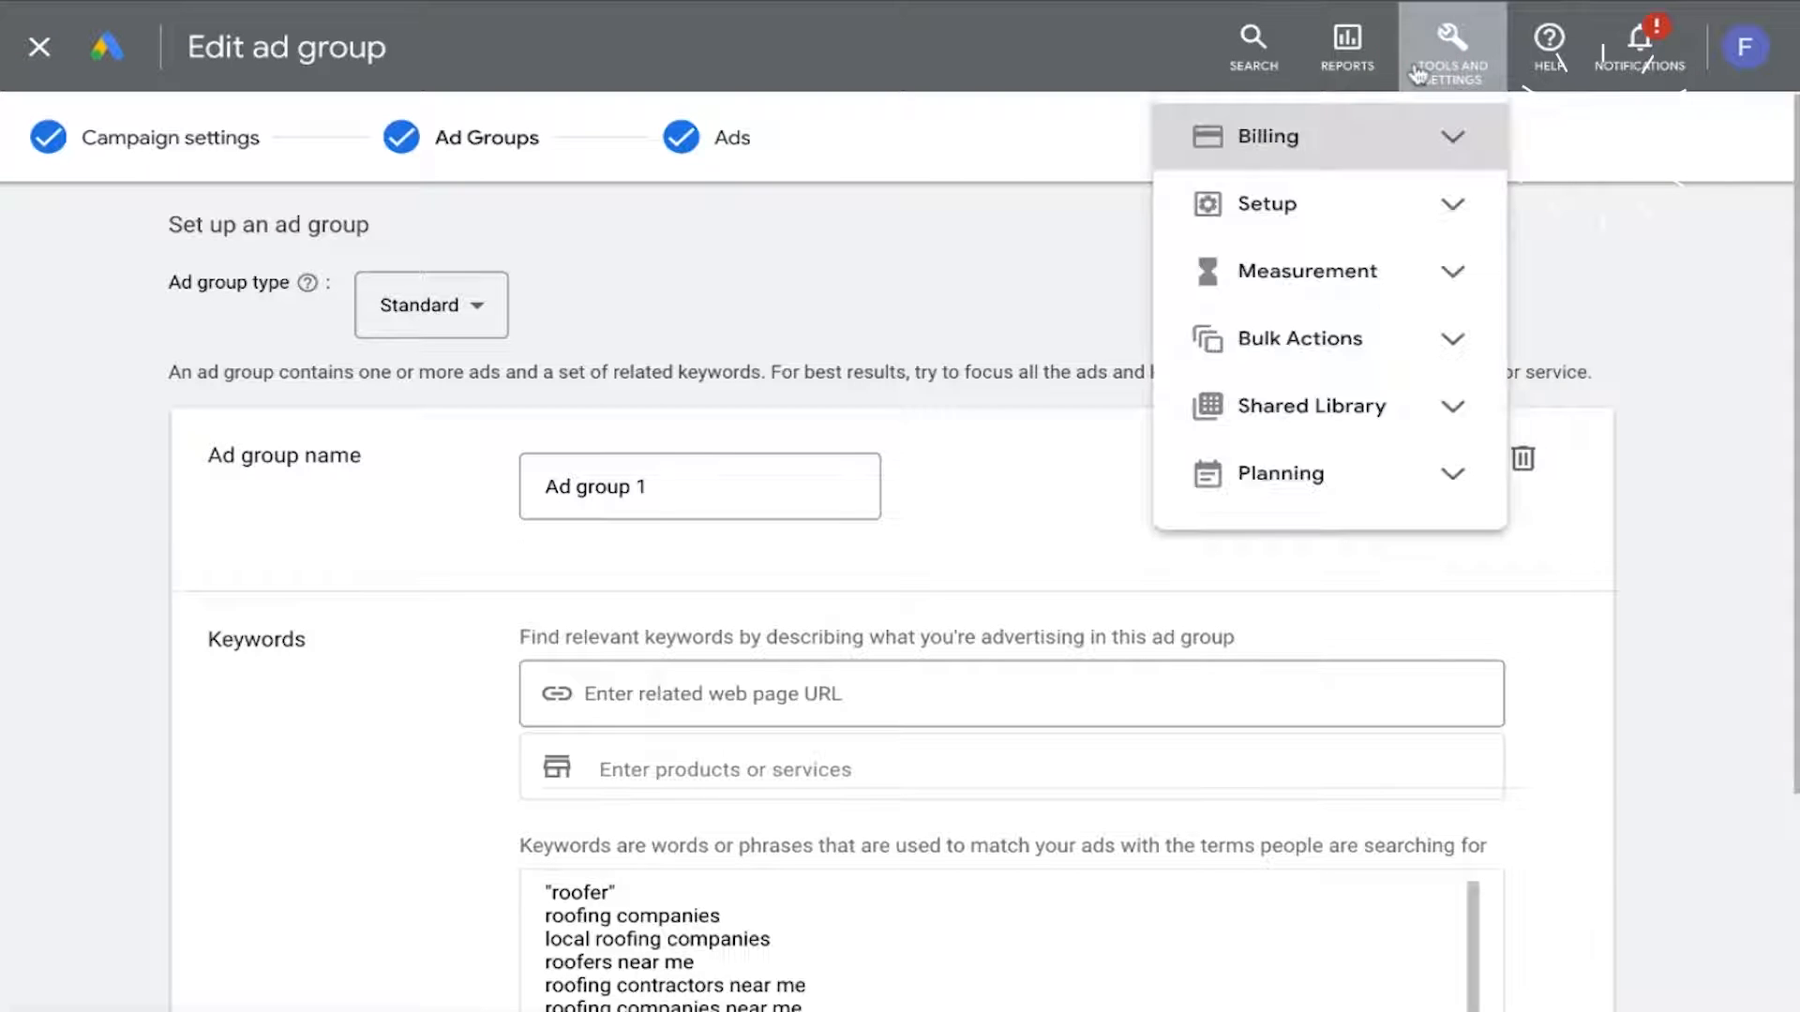
click(1434, 487)
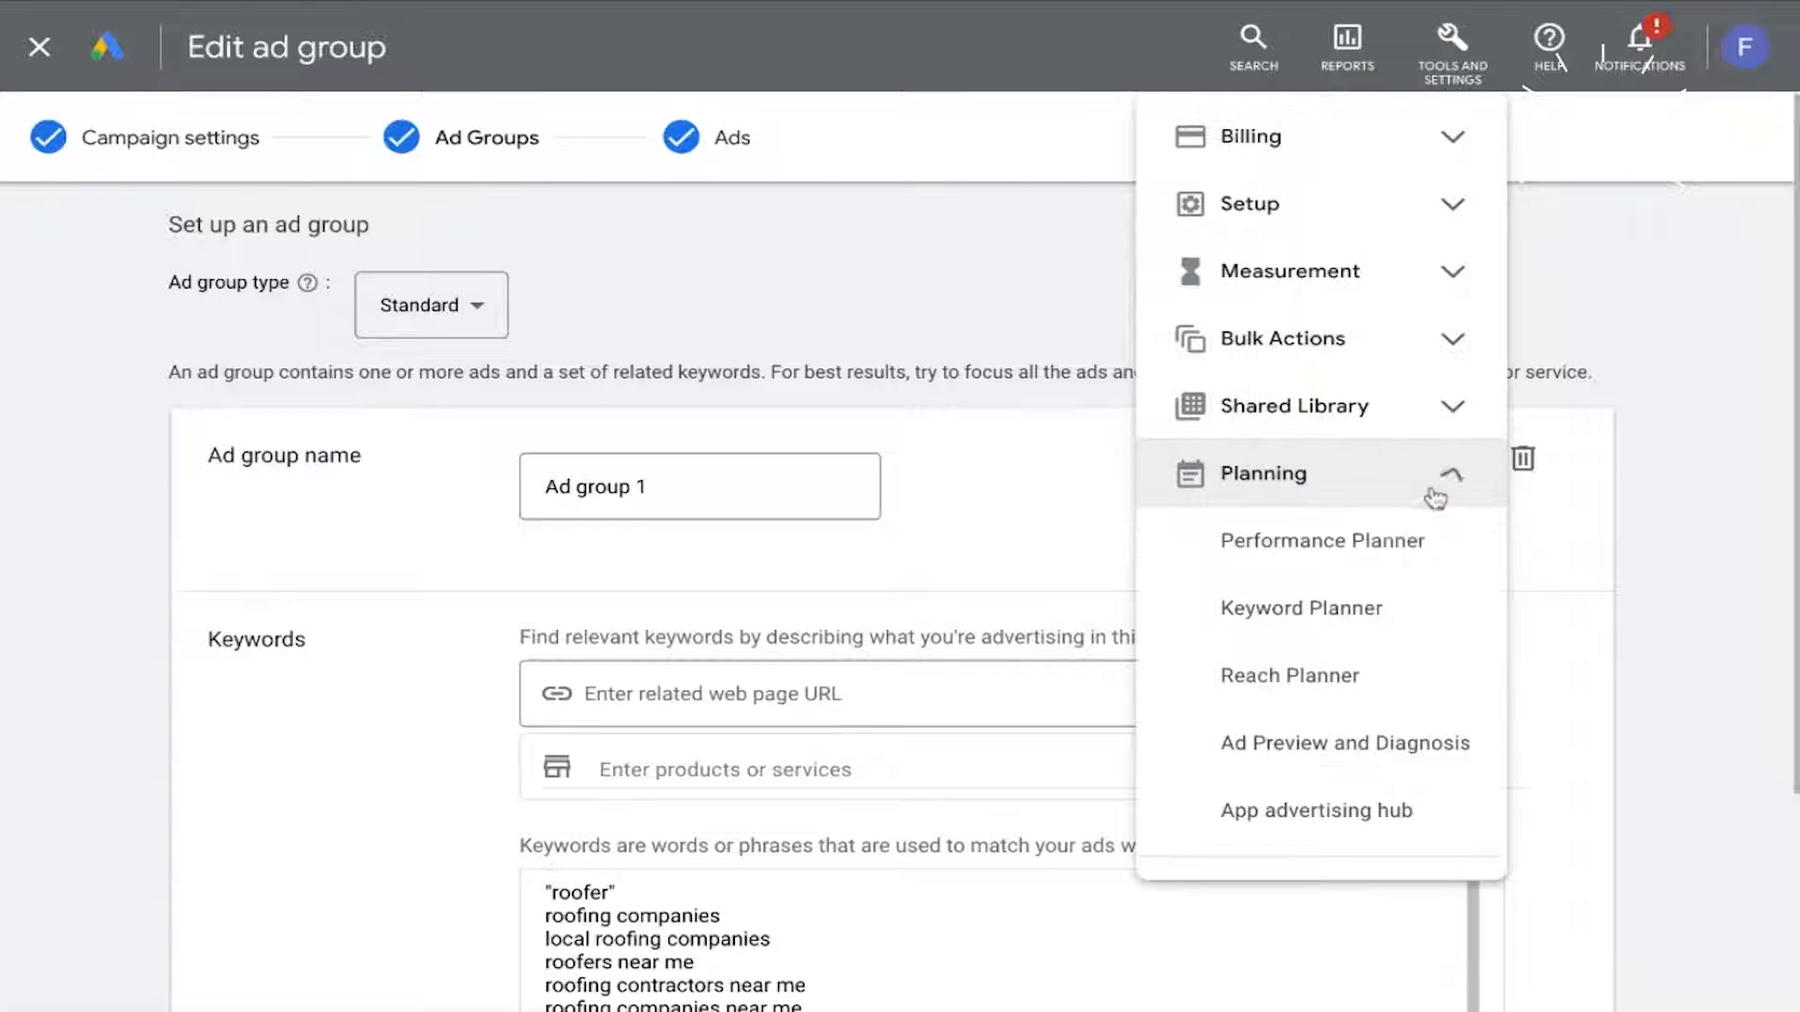
click(1372, 626)
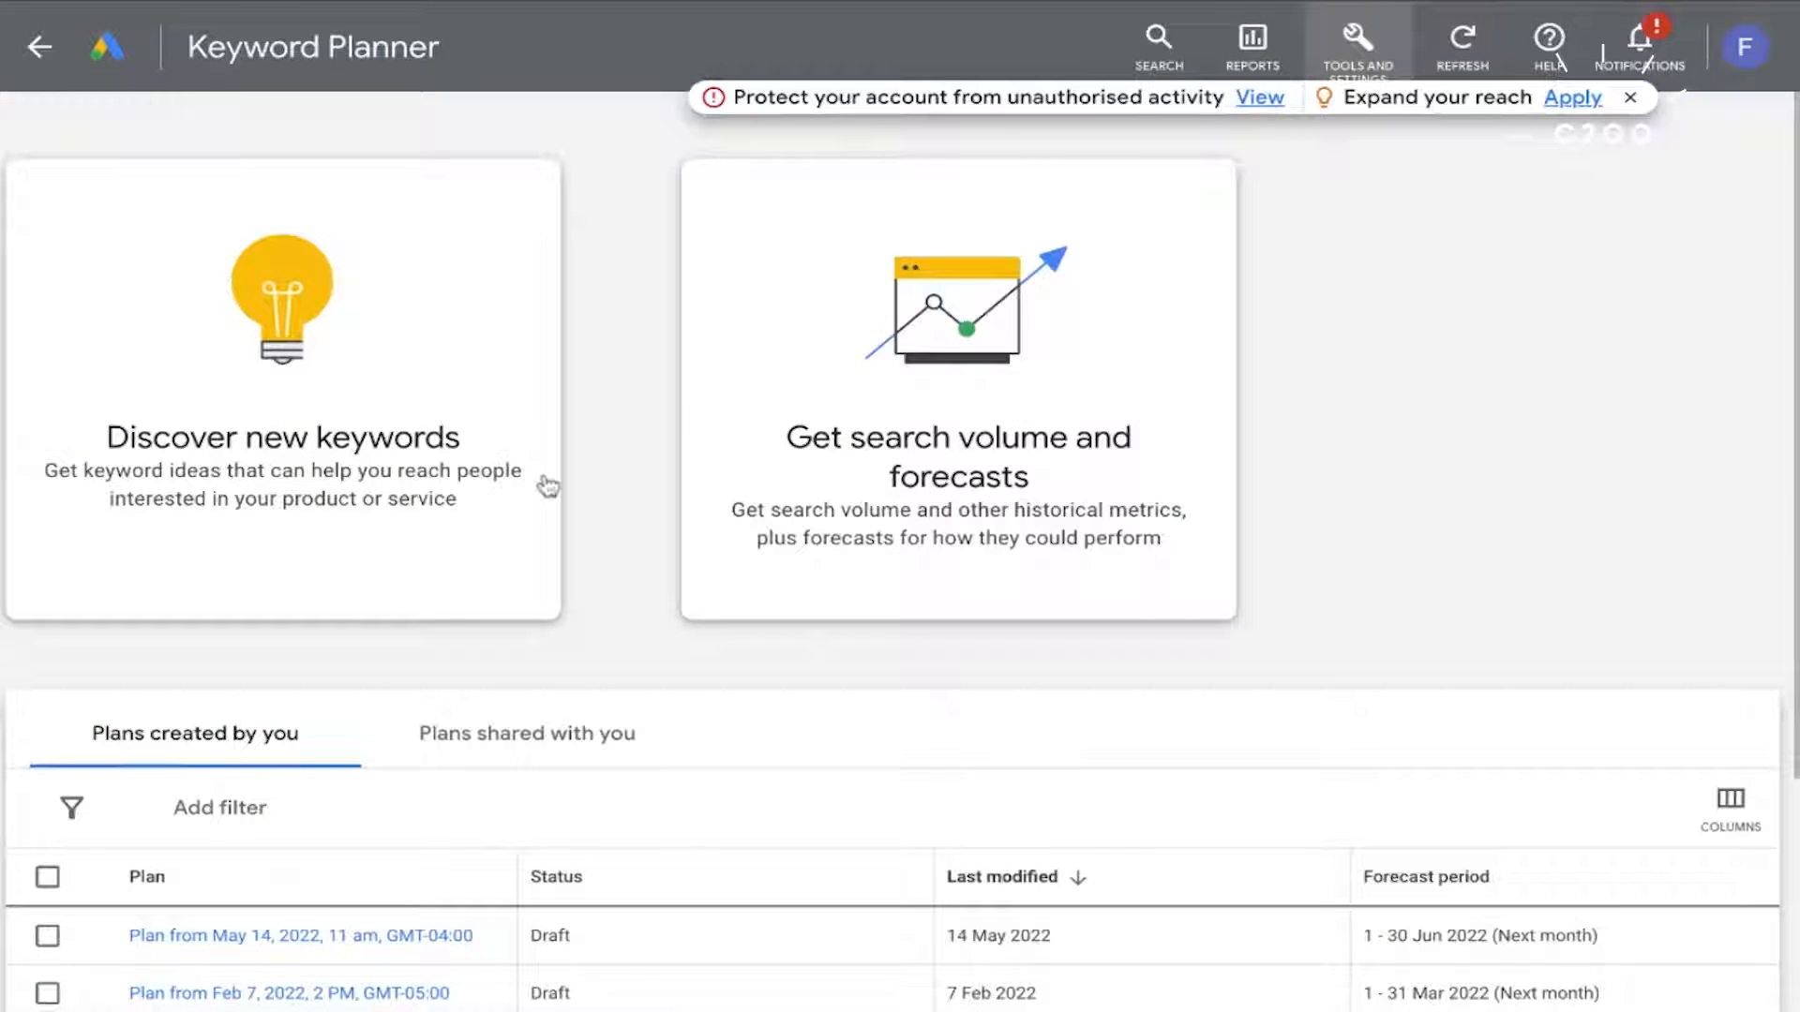
Step: Start discovering new keywords with "roofing contractor" as the related service
click(498, 470)
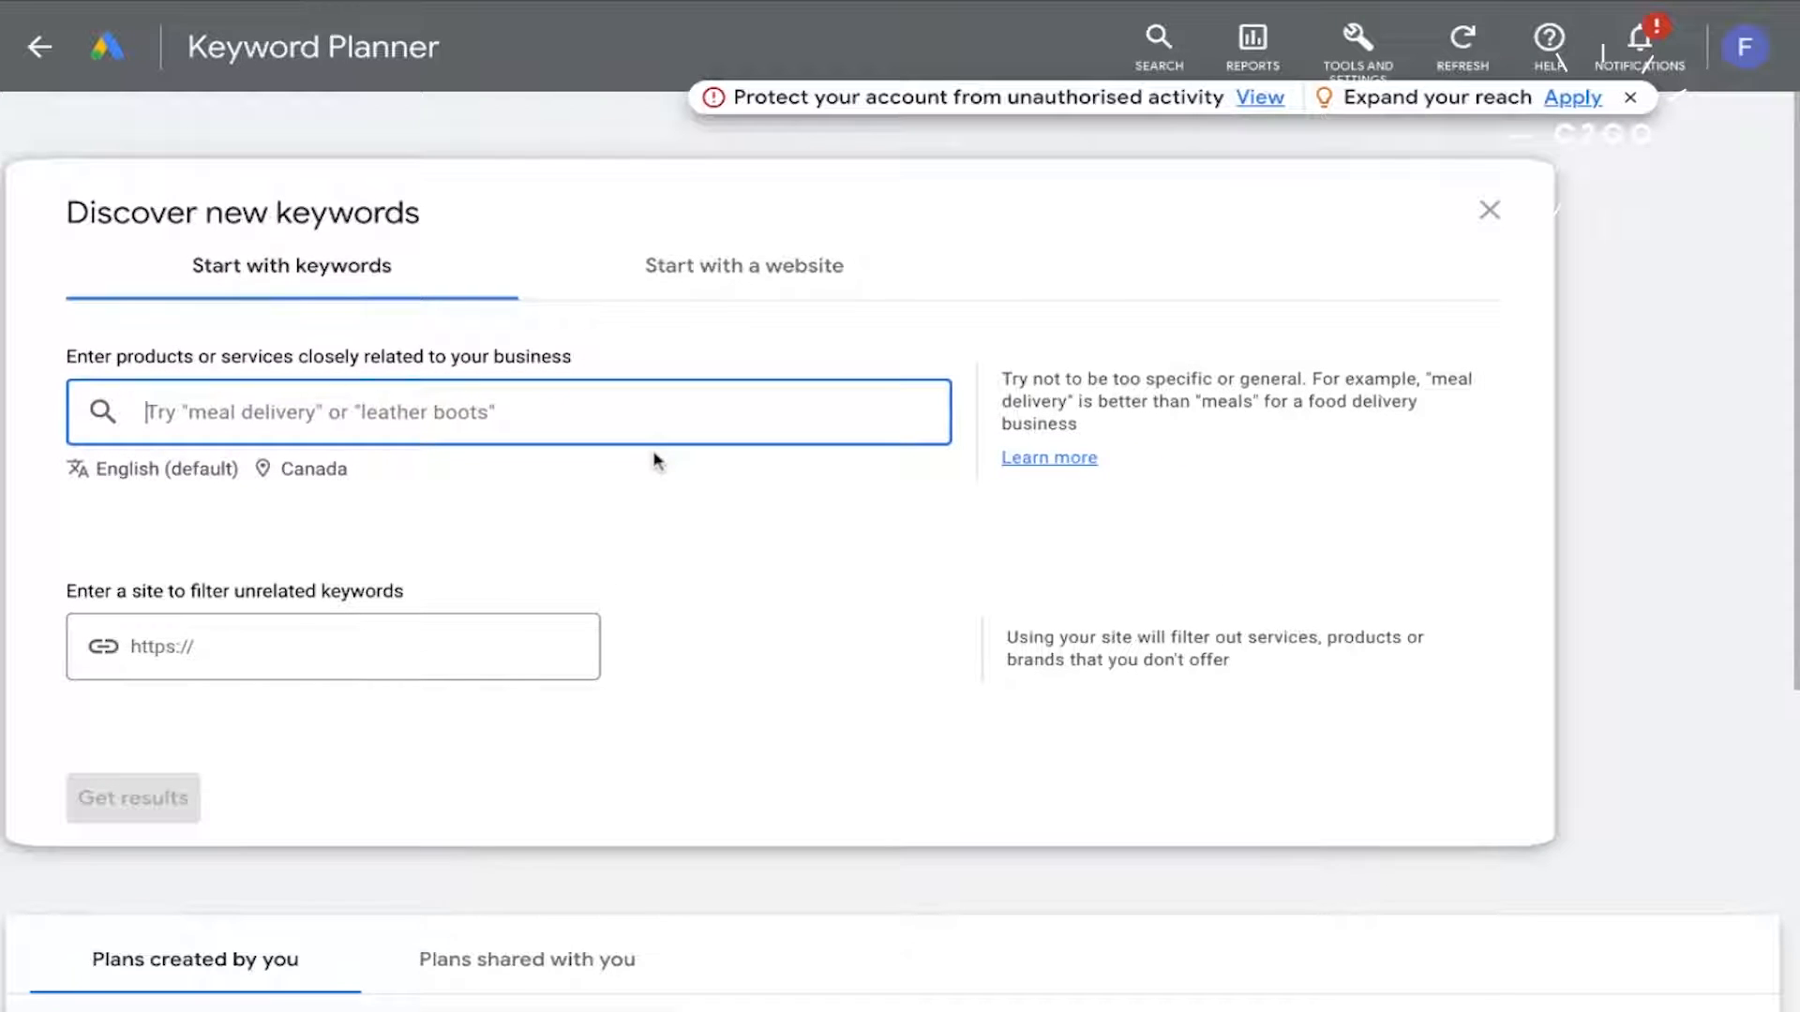
text(roofing cont)
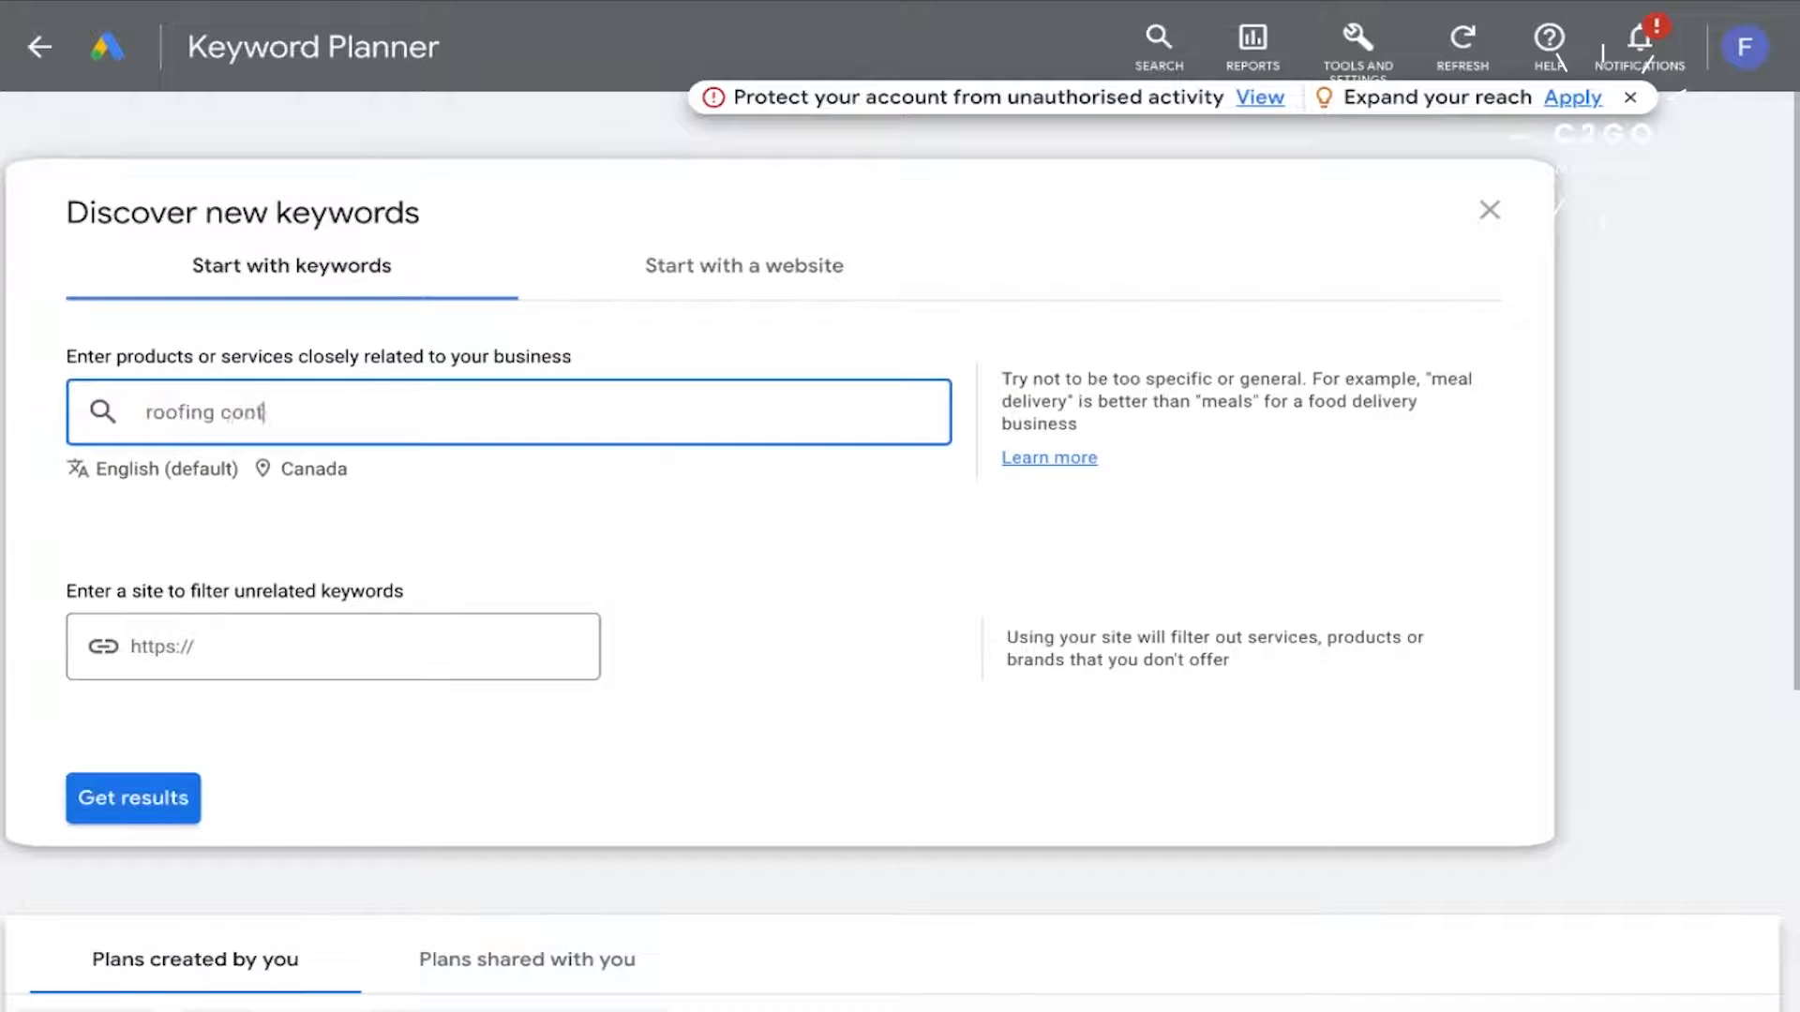
text(ractor)
Step: Add Toronto, Ontario, Canada to the keyword search's targeted locations and save the location settings
click(330, 466)
click(371, 317)
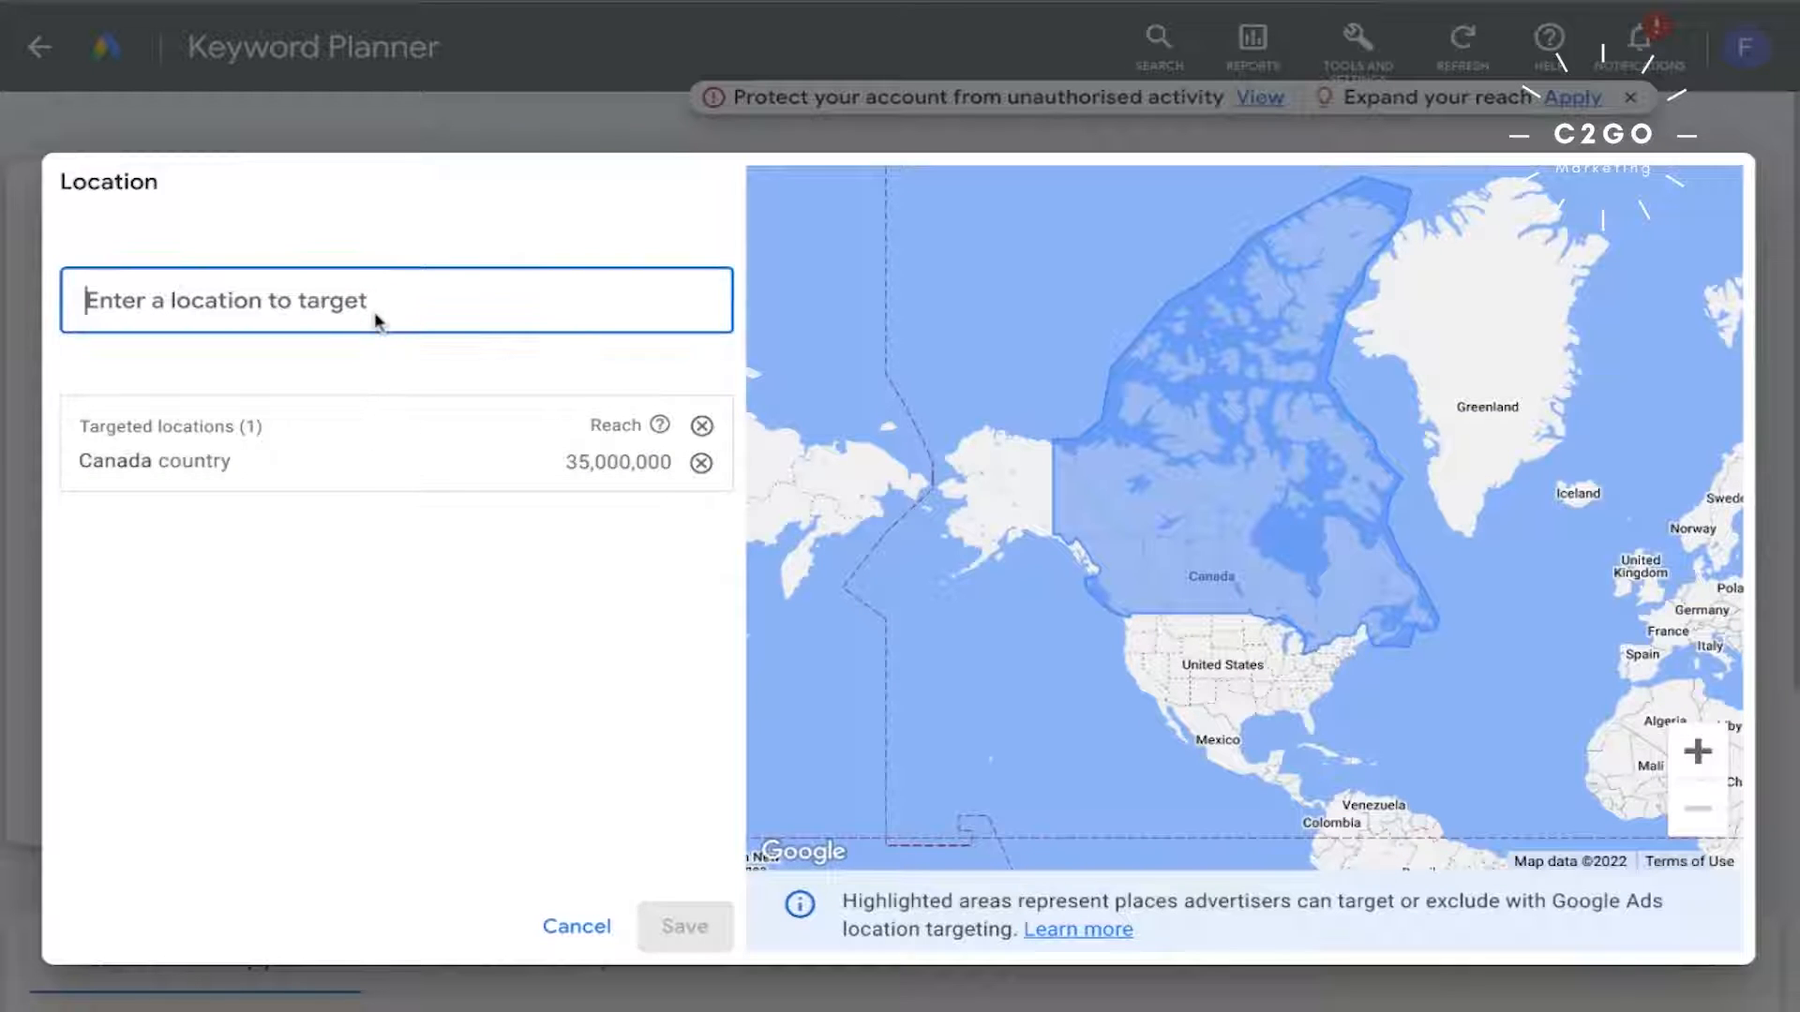
text(toronto)
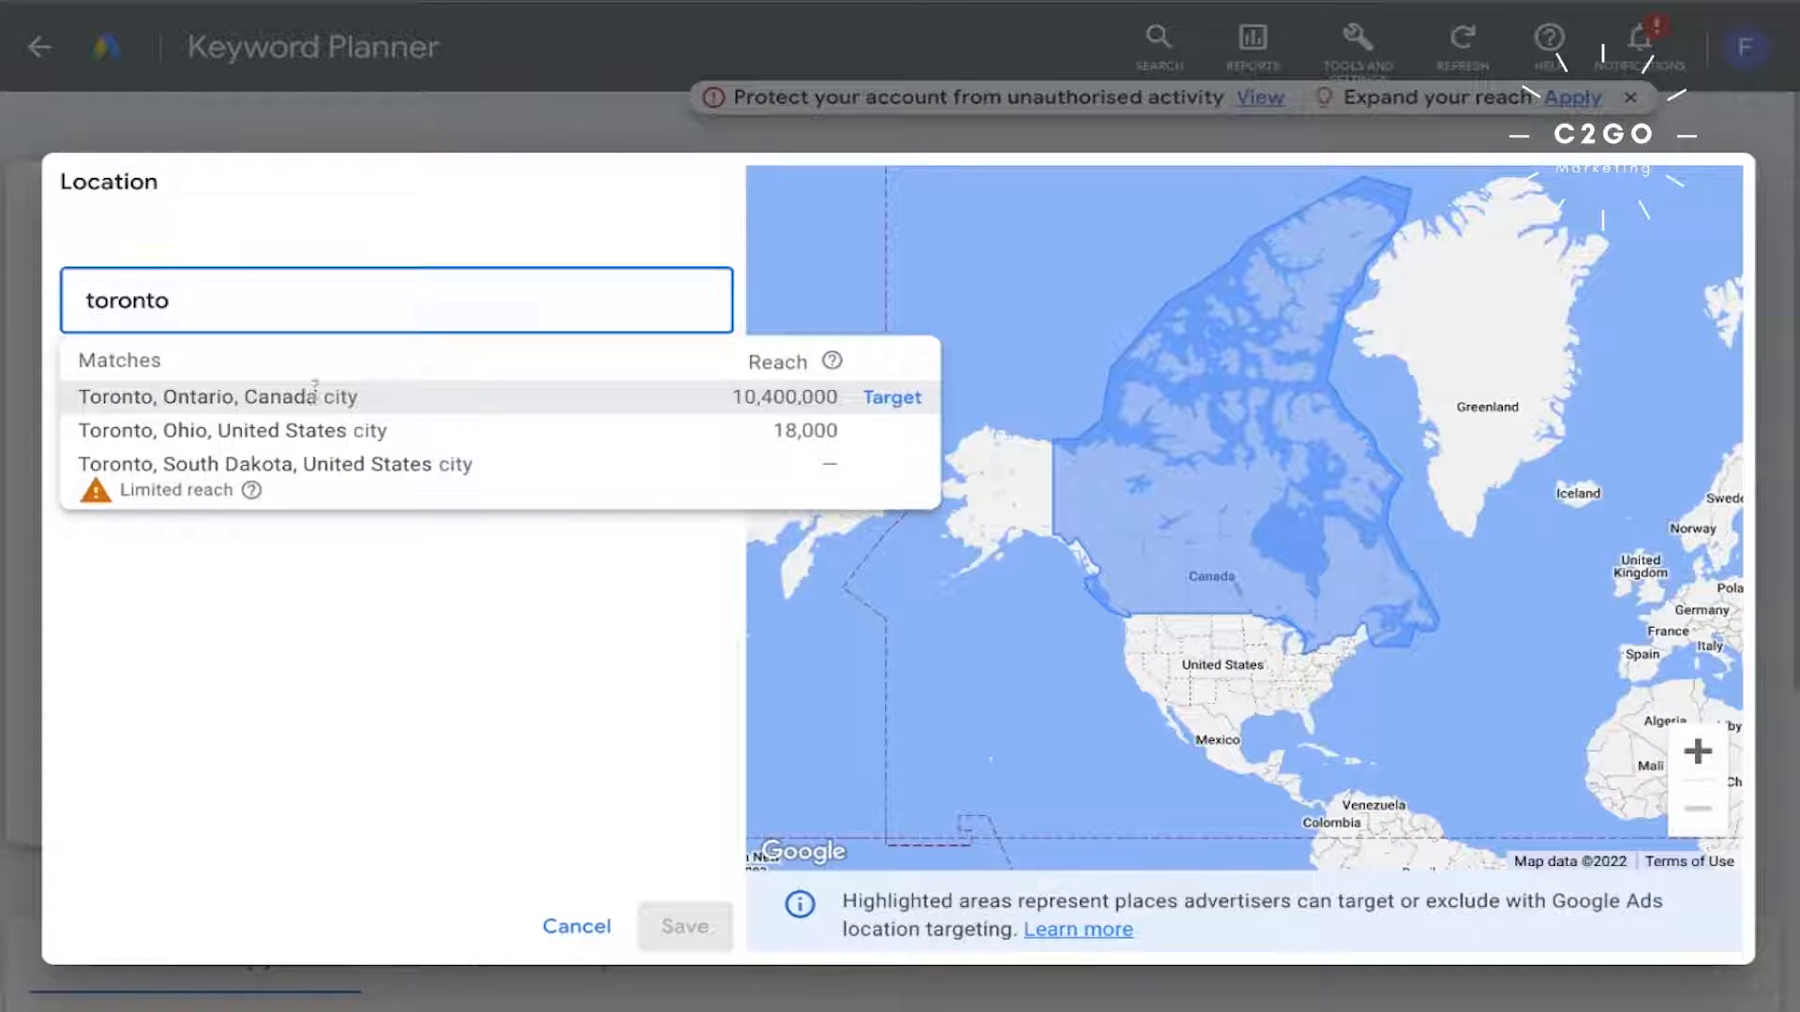
click(314, 393)
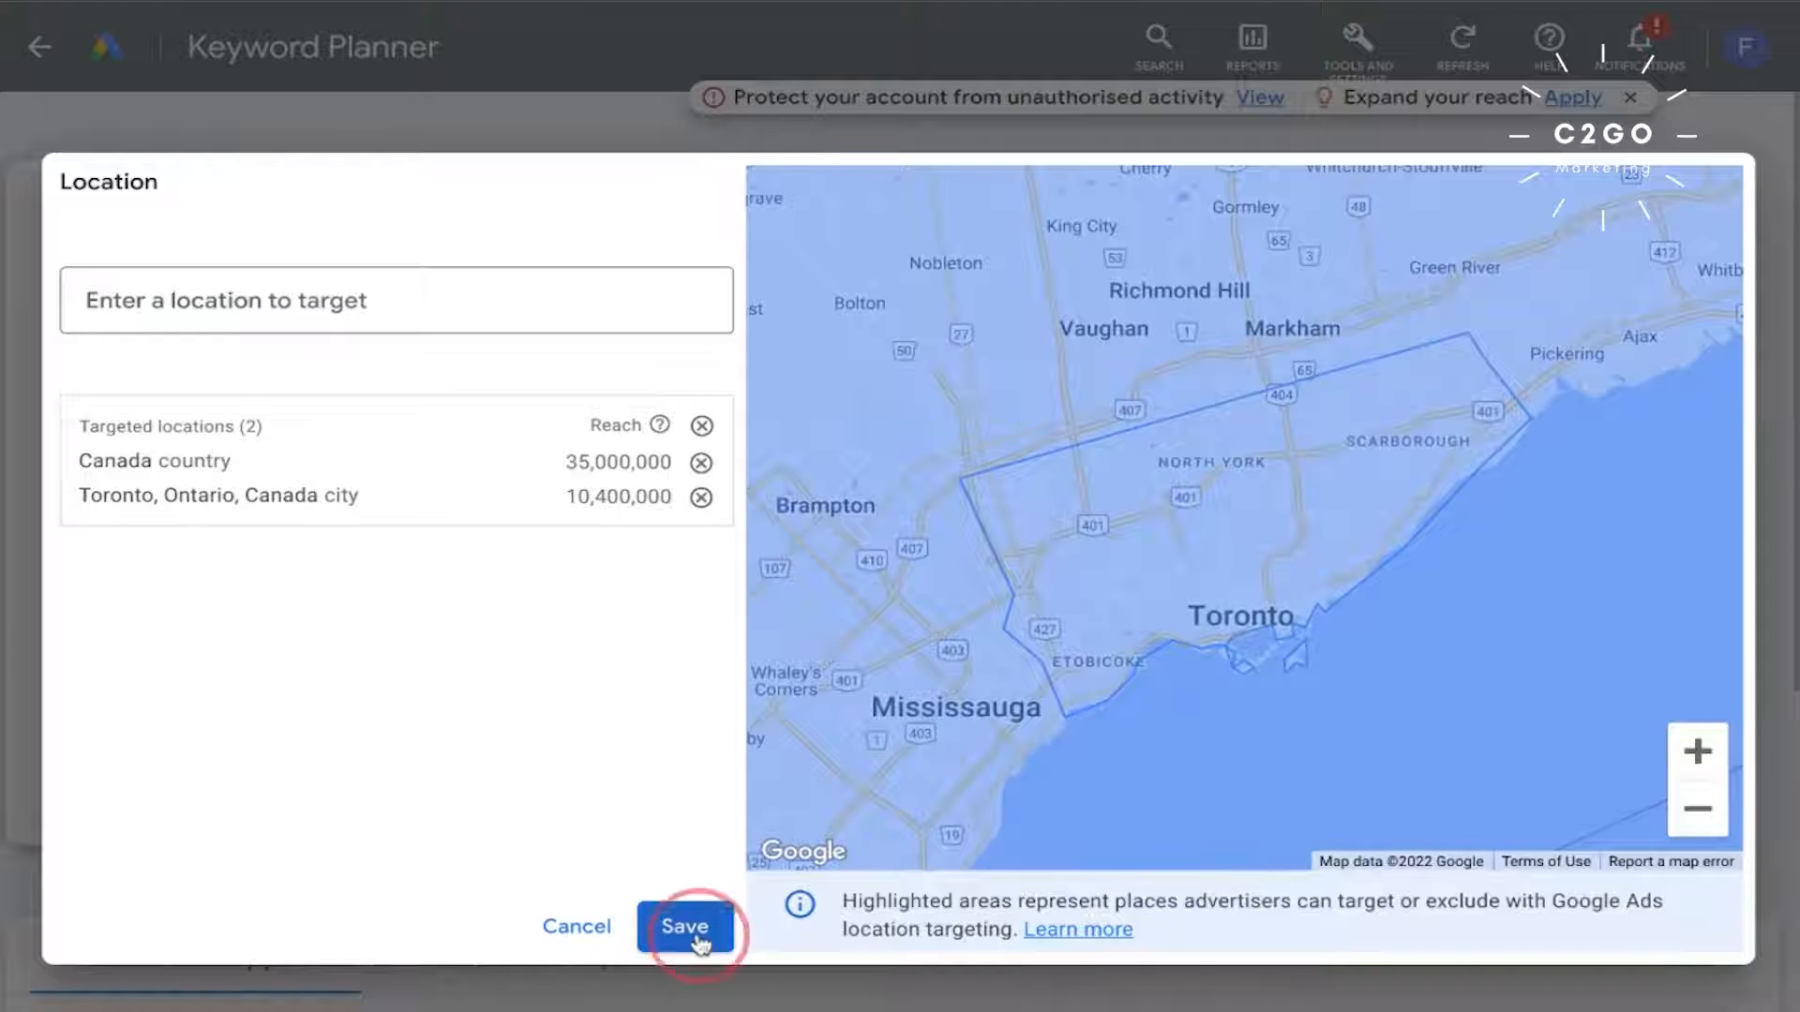
click(686, 927)
Step: Get the keyword ideas for "roofing contractor" and highlight the suggestion "roofing companies near me"
scroll(551, 694, down, 2)
scroll(551, 694, down, 1)
scroll(550, 691, up, 3)
click(157, 804)
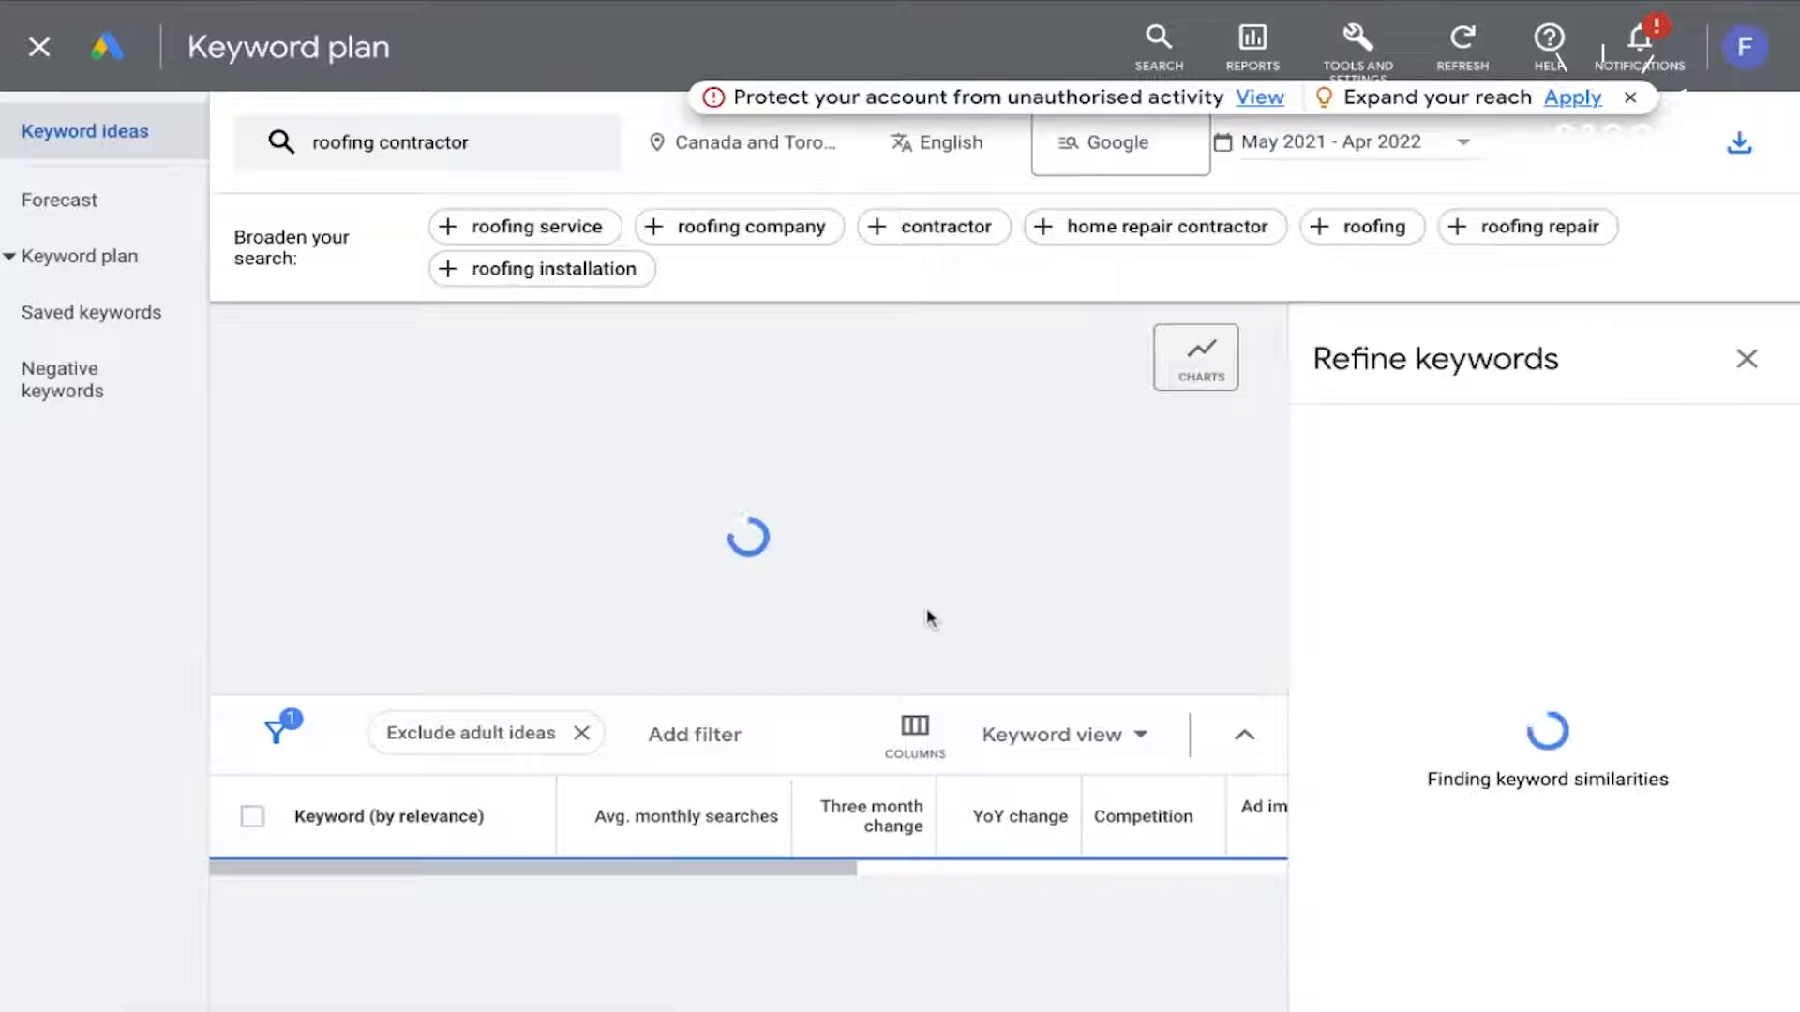
scroll(928, 619, down, 1)
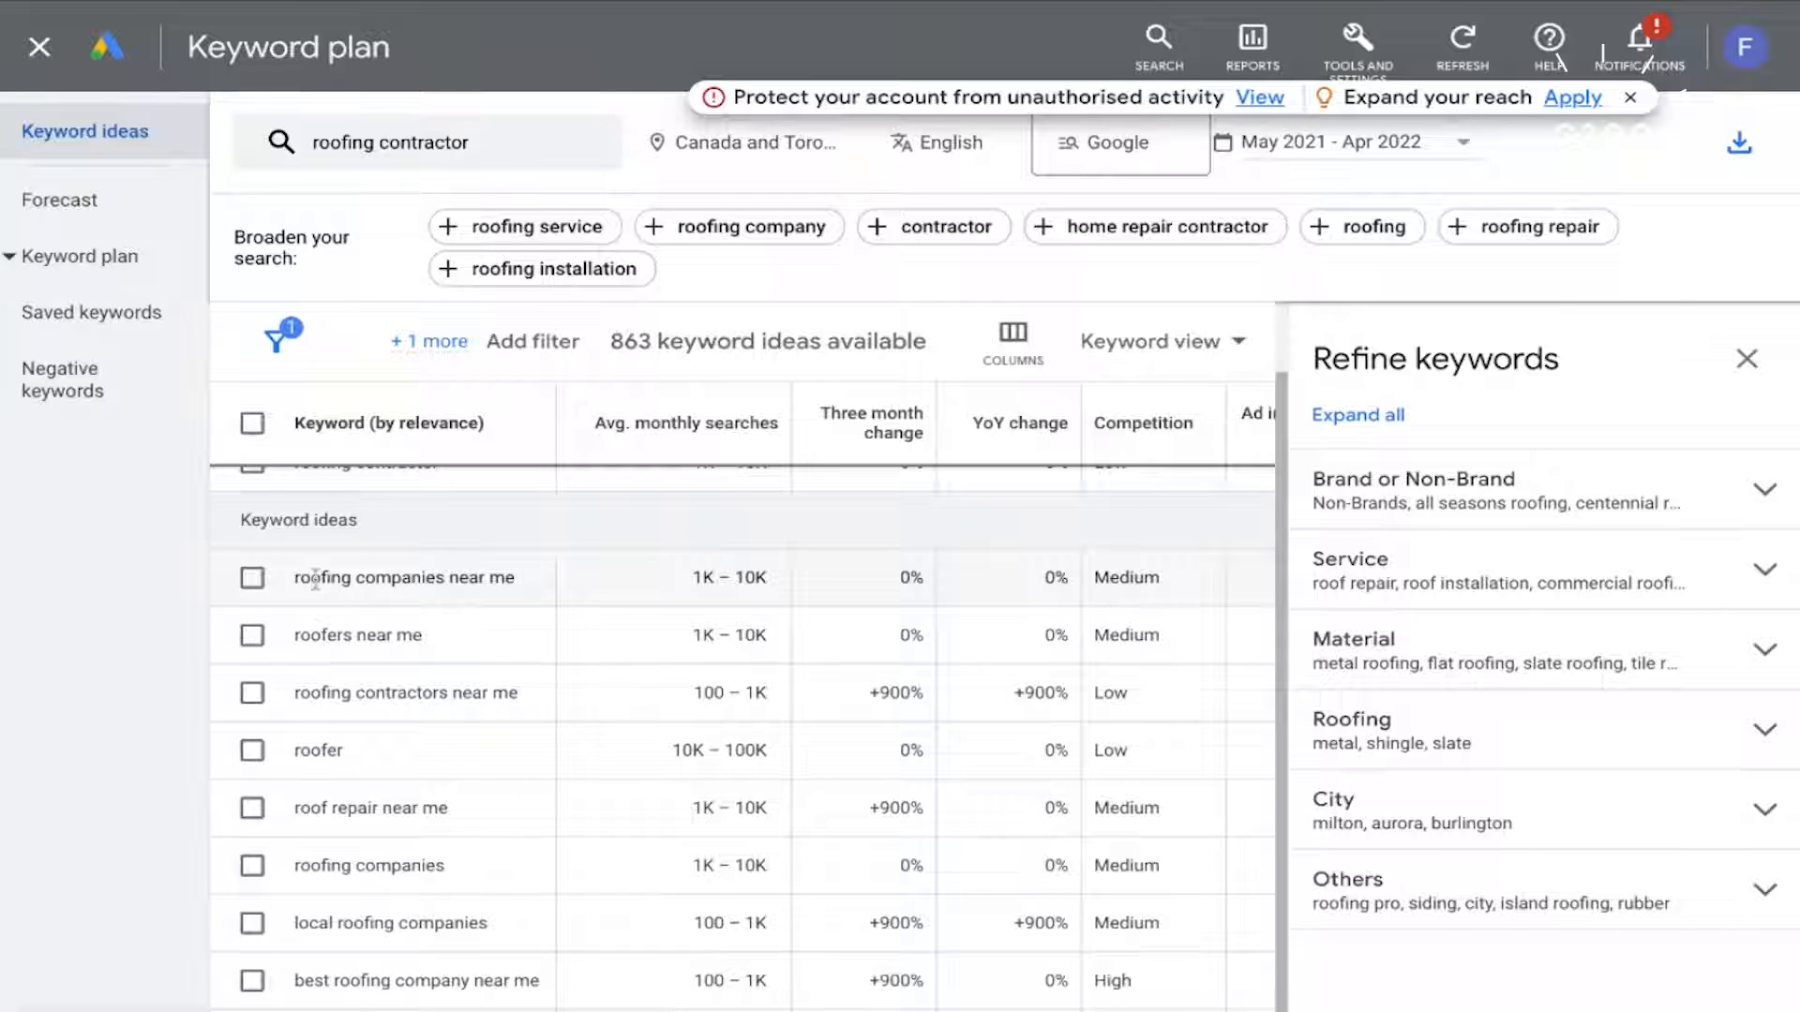
drag(294, 579, 514, 578)
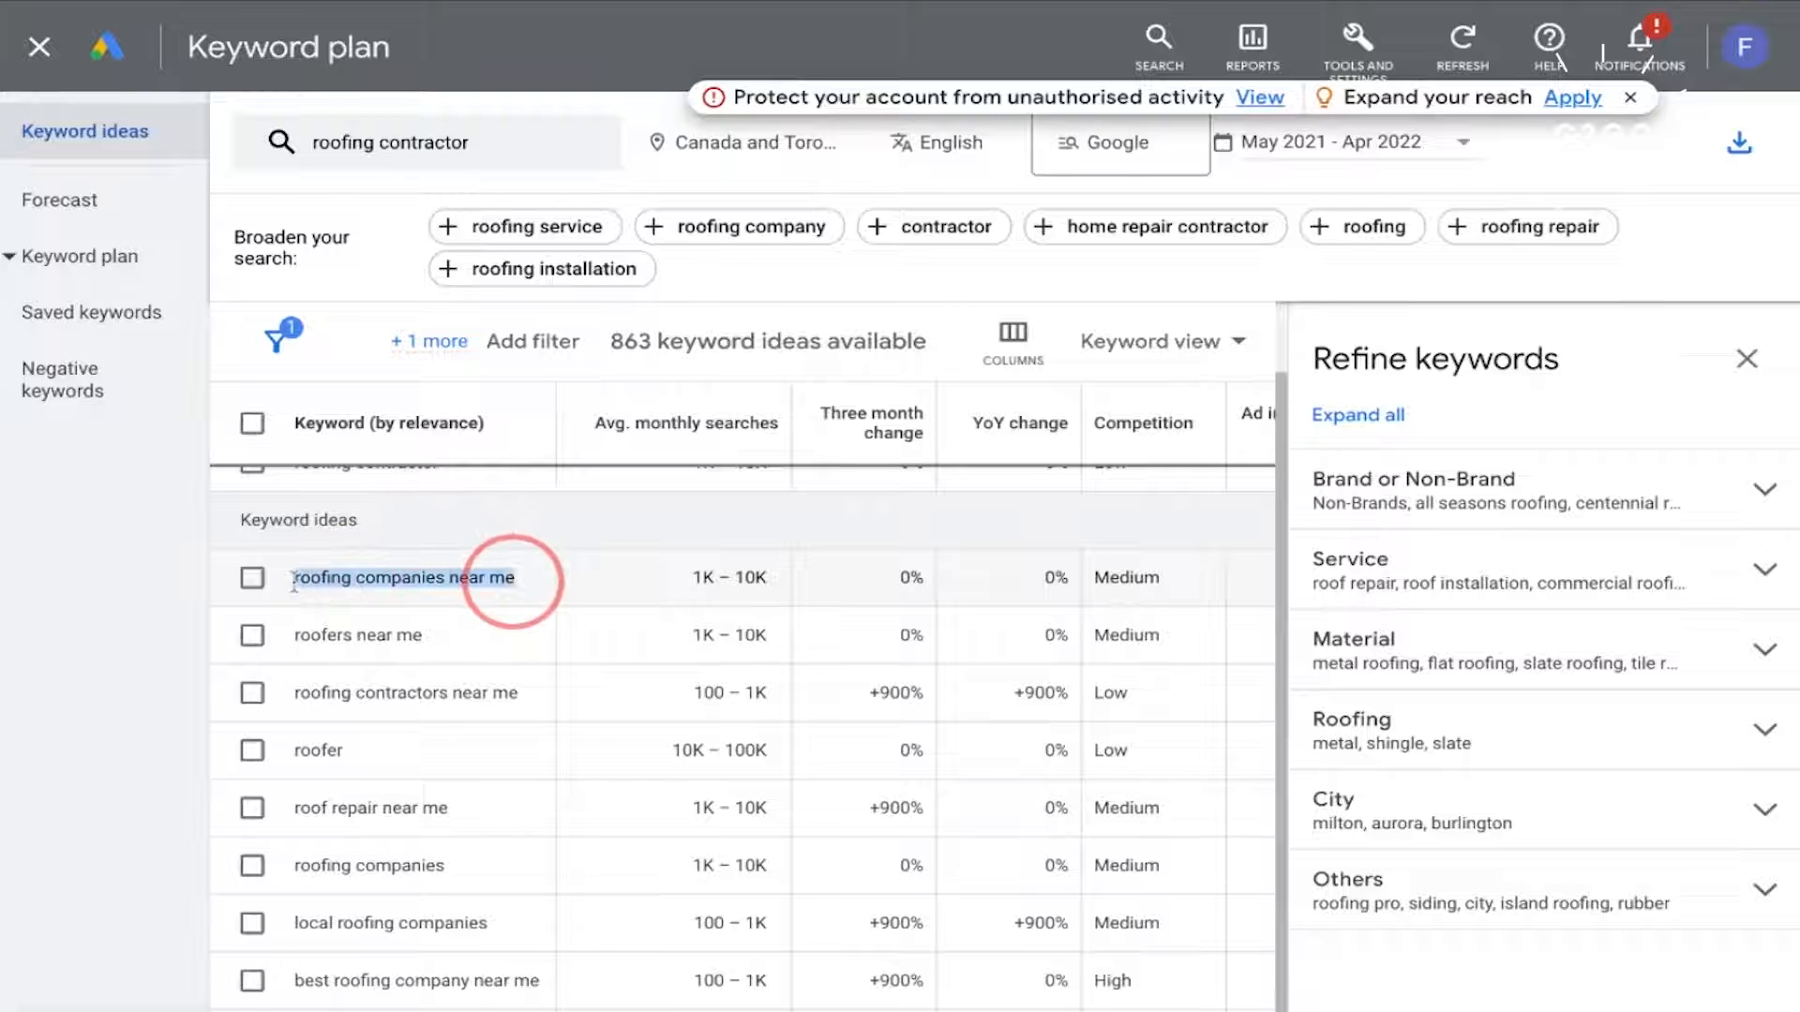
Step: Examine the average monthly searches and top of page bid ranges for the keyword idea "roofing companies near me"
click(685, 590)
drag(685, 591, 767, 581)
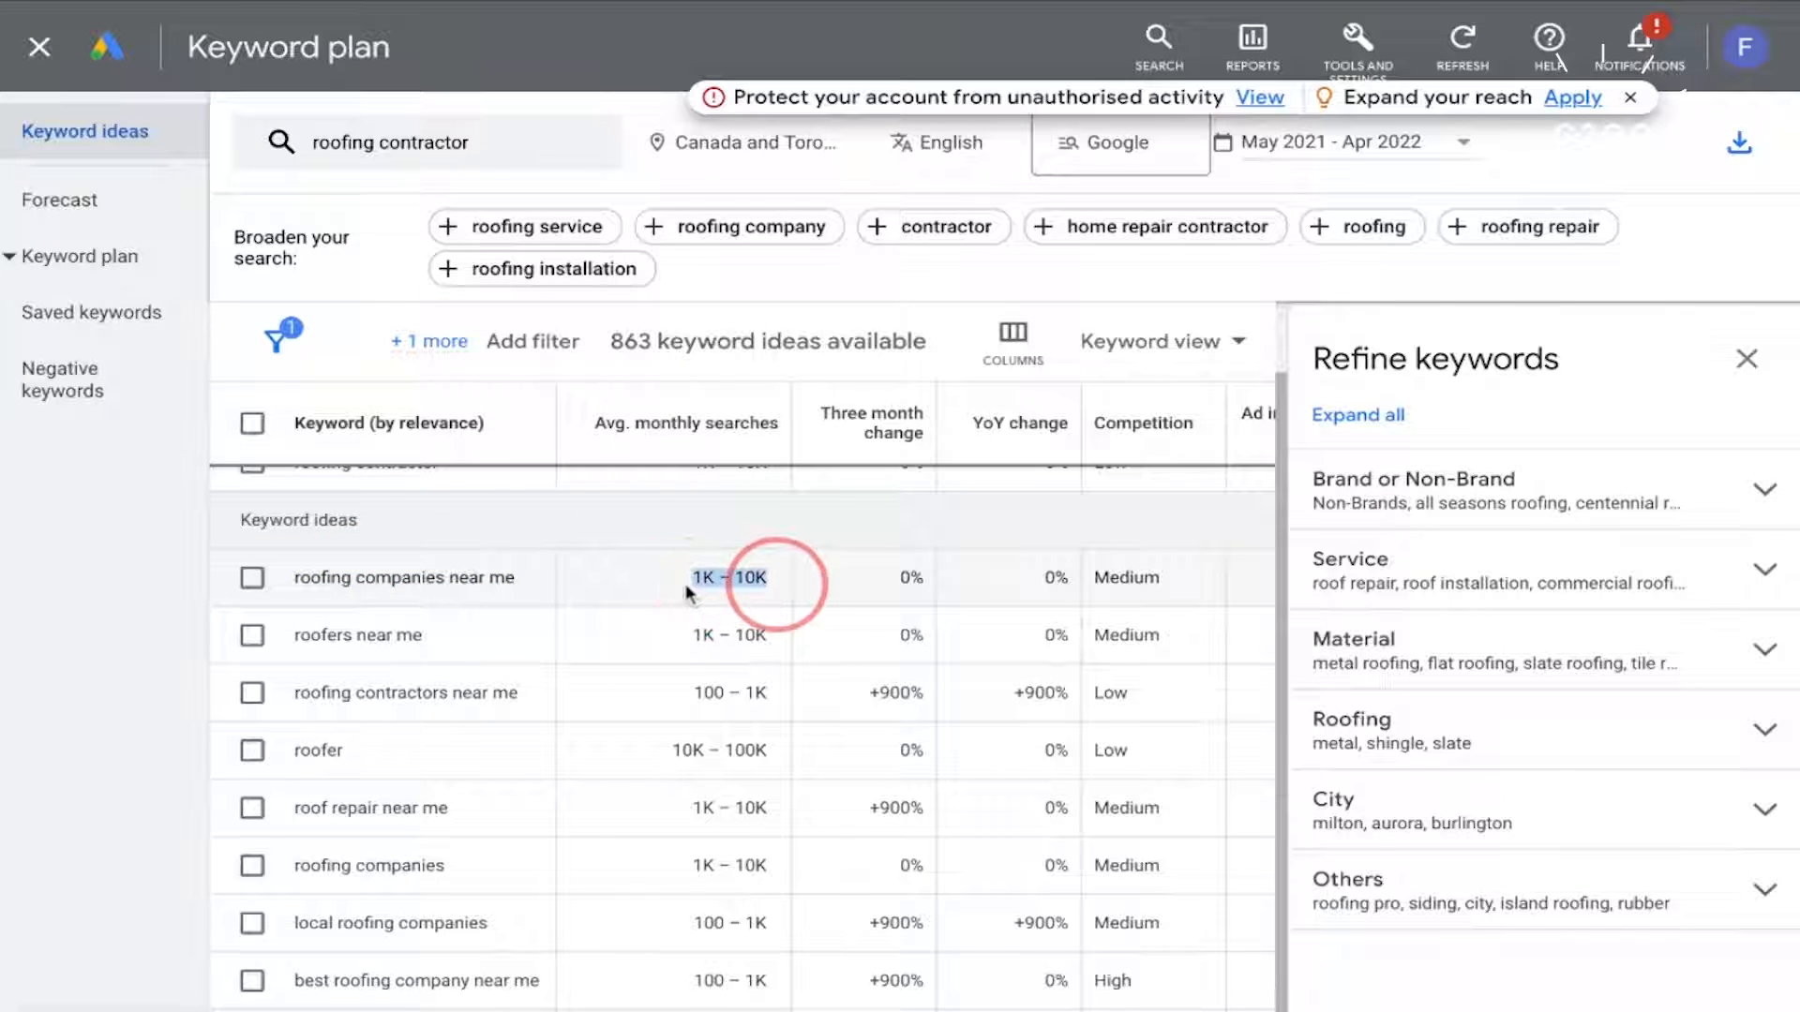
scroll(792, 581, right, 5)
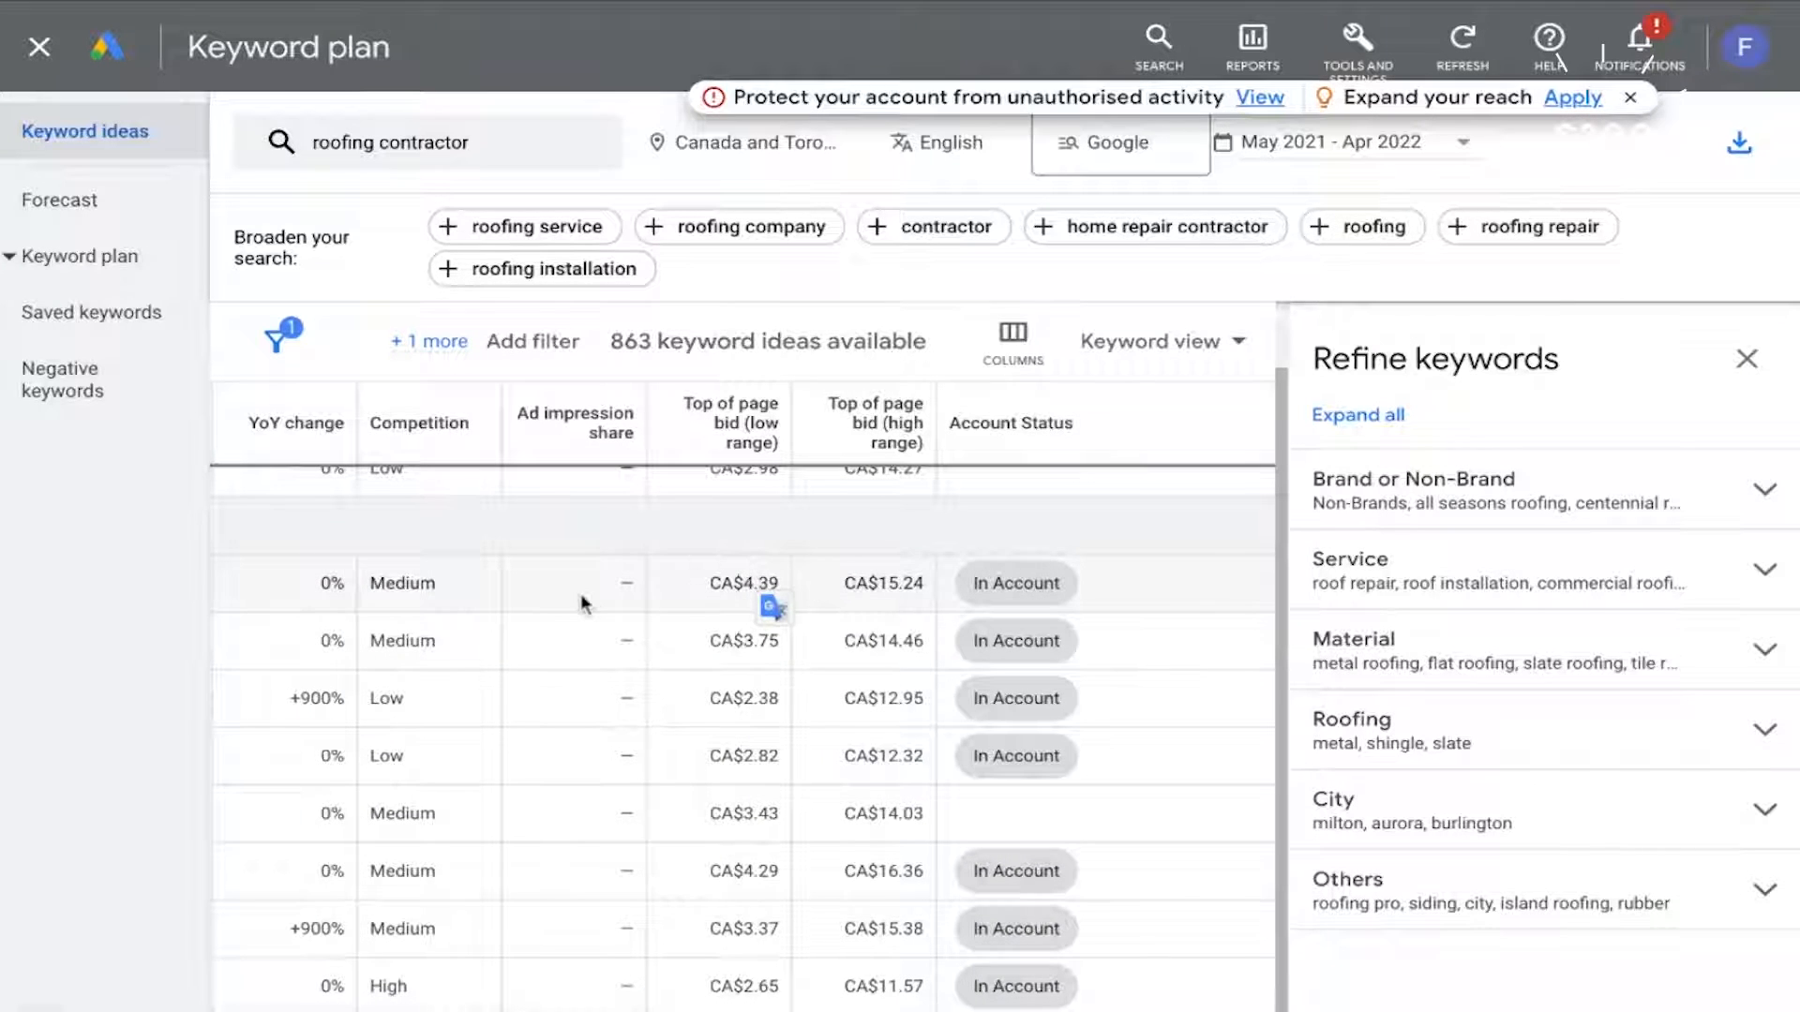
scroll(582, 603, left, 5)
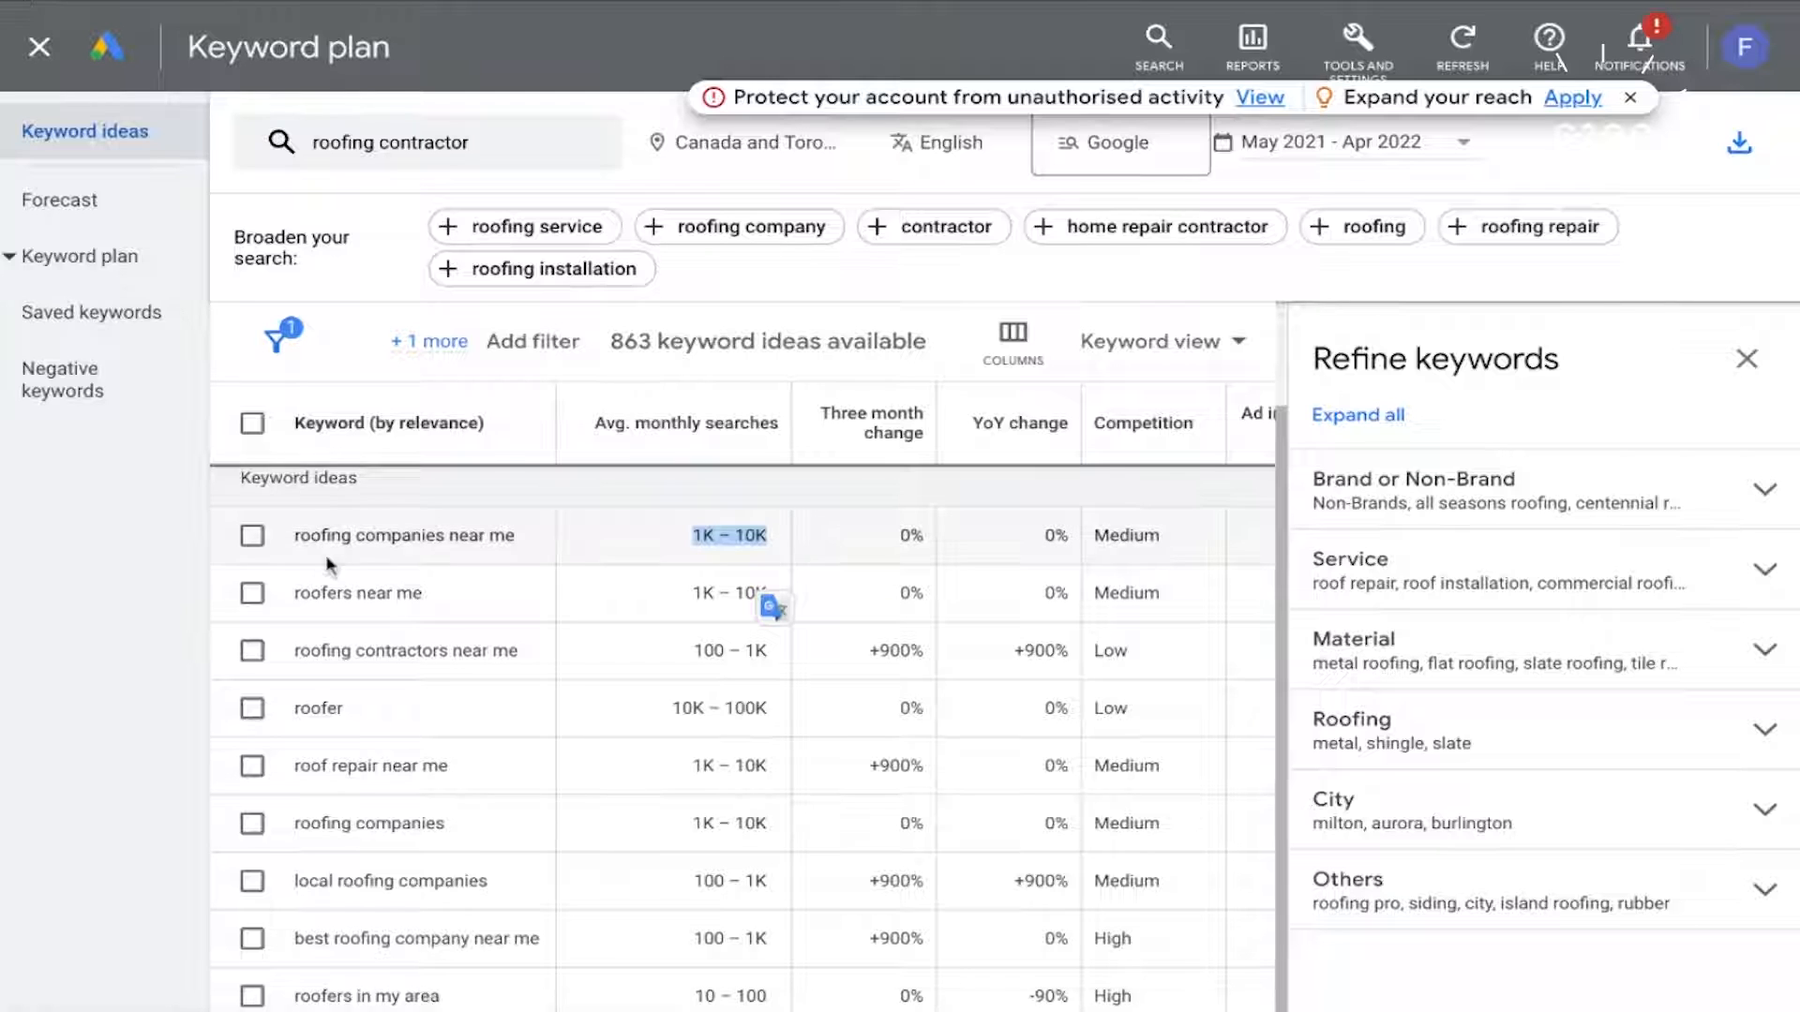
click(252, 536)
click(252, 594)
click(253, 651)
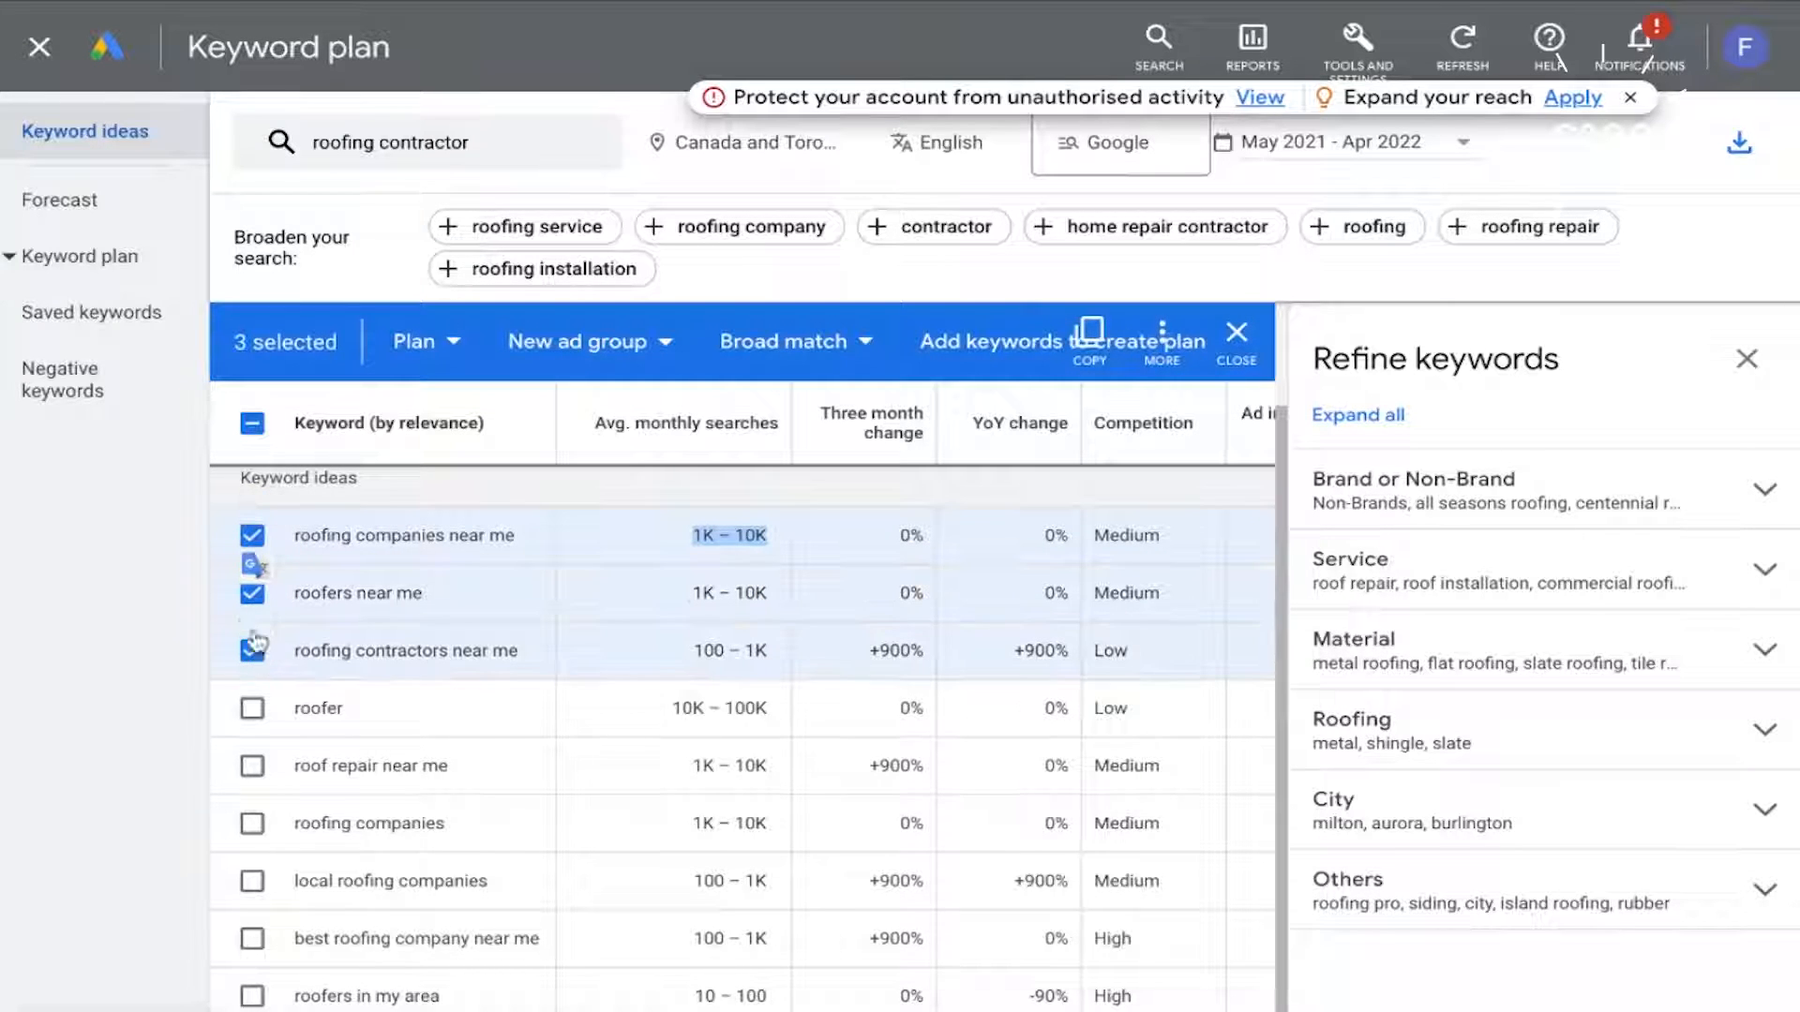
click(252, 565)
click(253, 536)
click(252, 593)
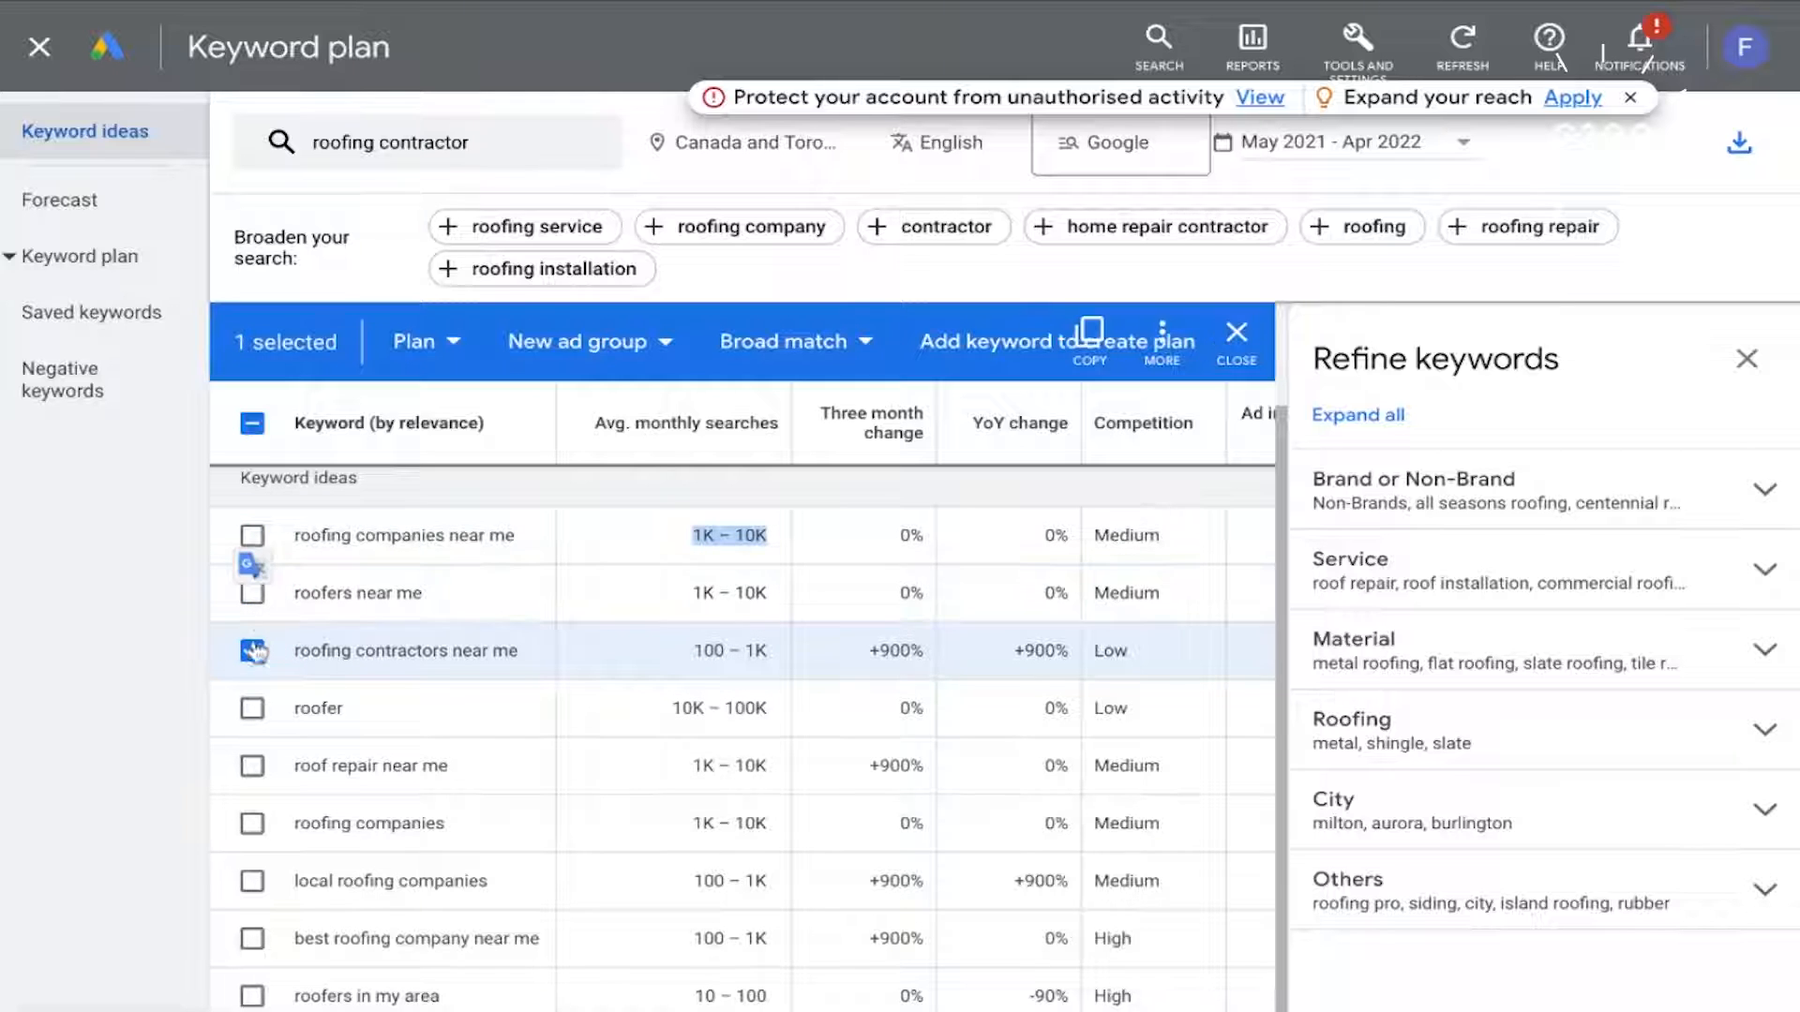
click(253, 648)
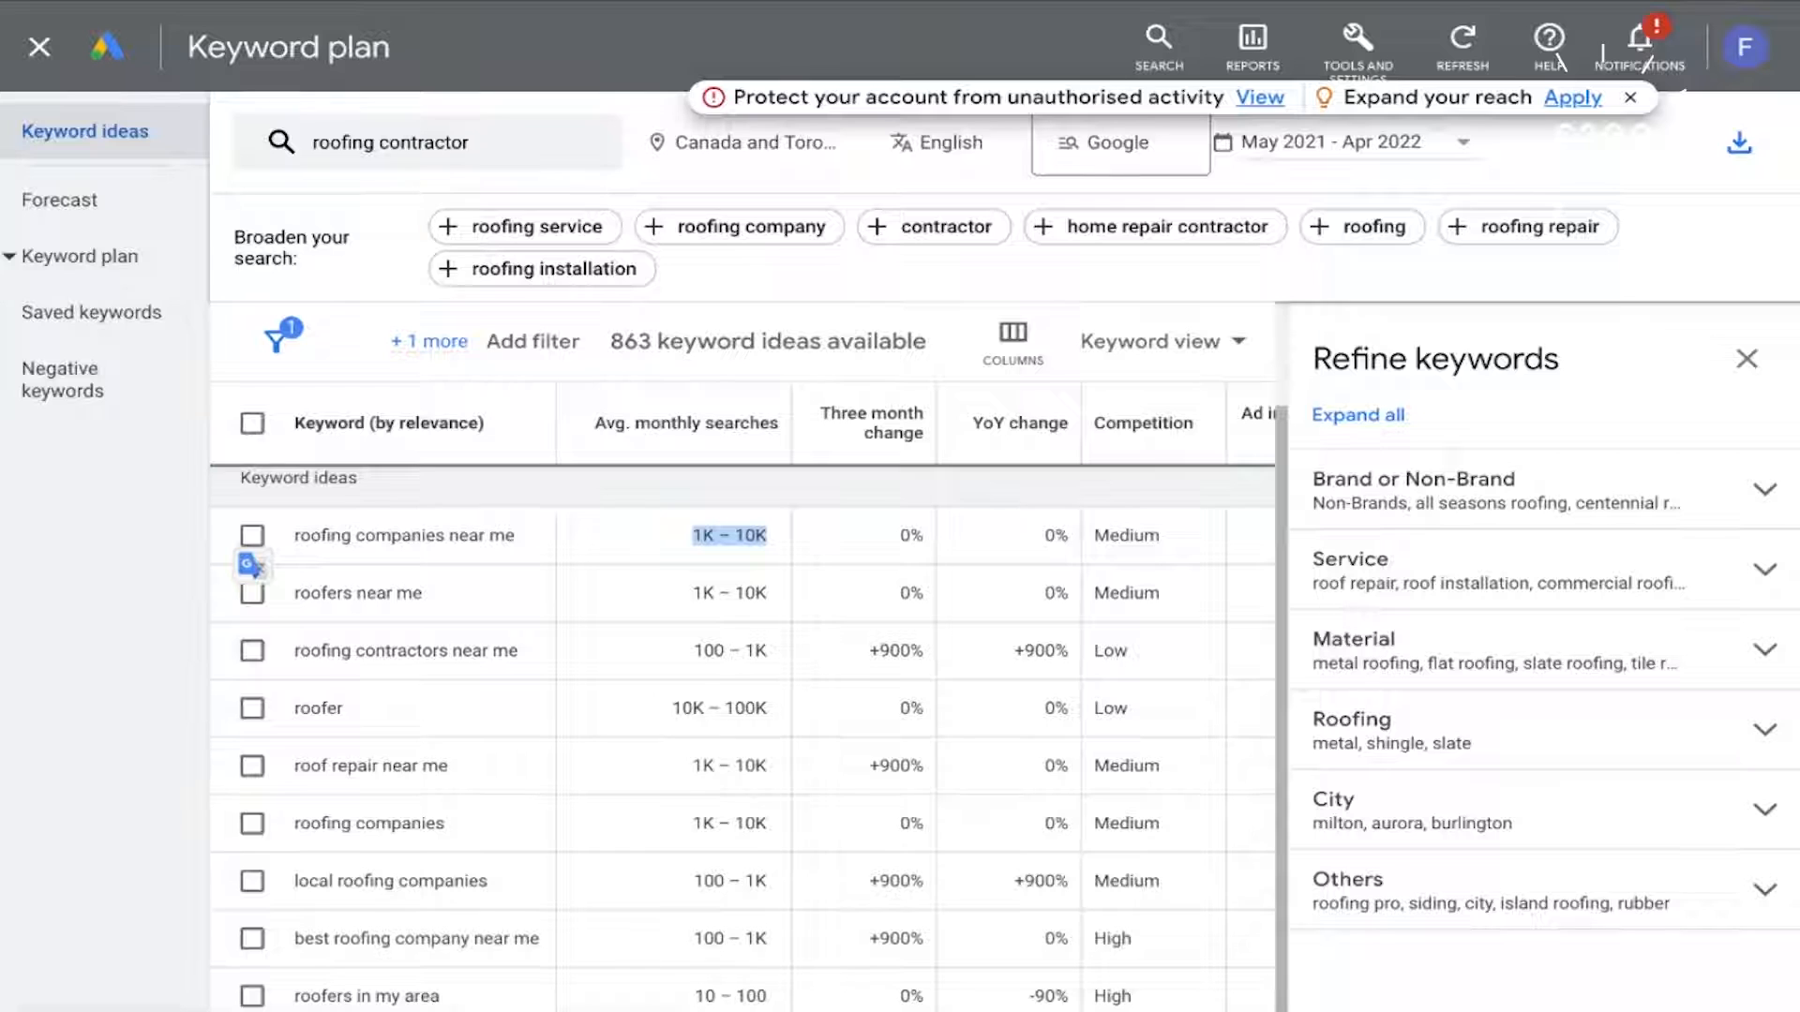
Step: Leave the keyword plan for the ad group editor, review the keywords listed for Ad group 1 and continue the campaign setup
click(39, 46)
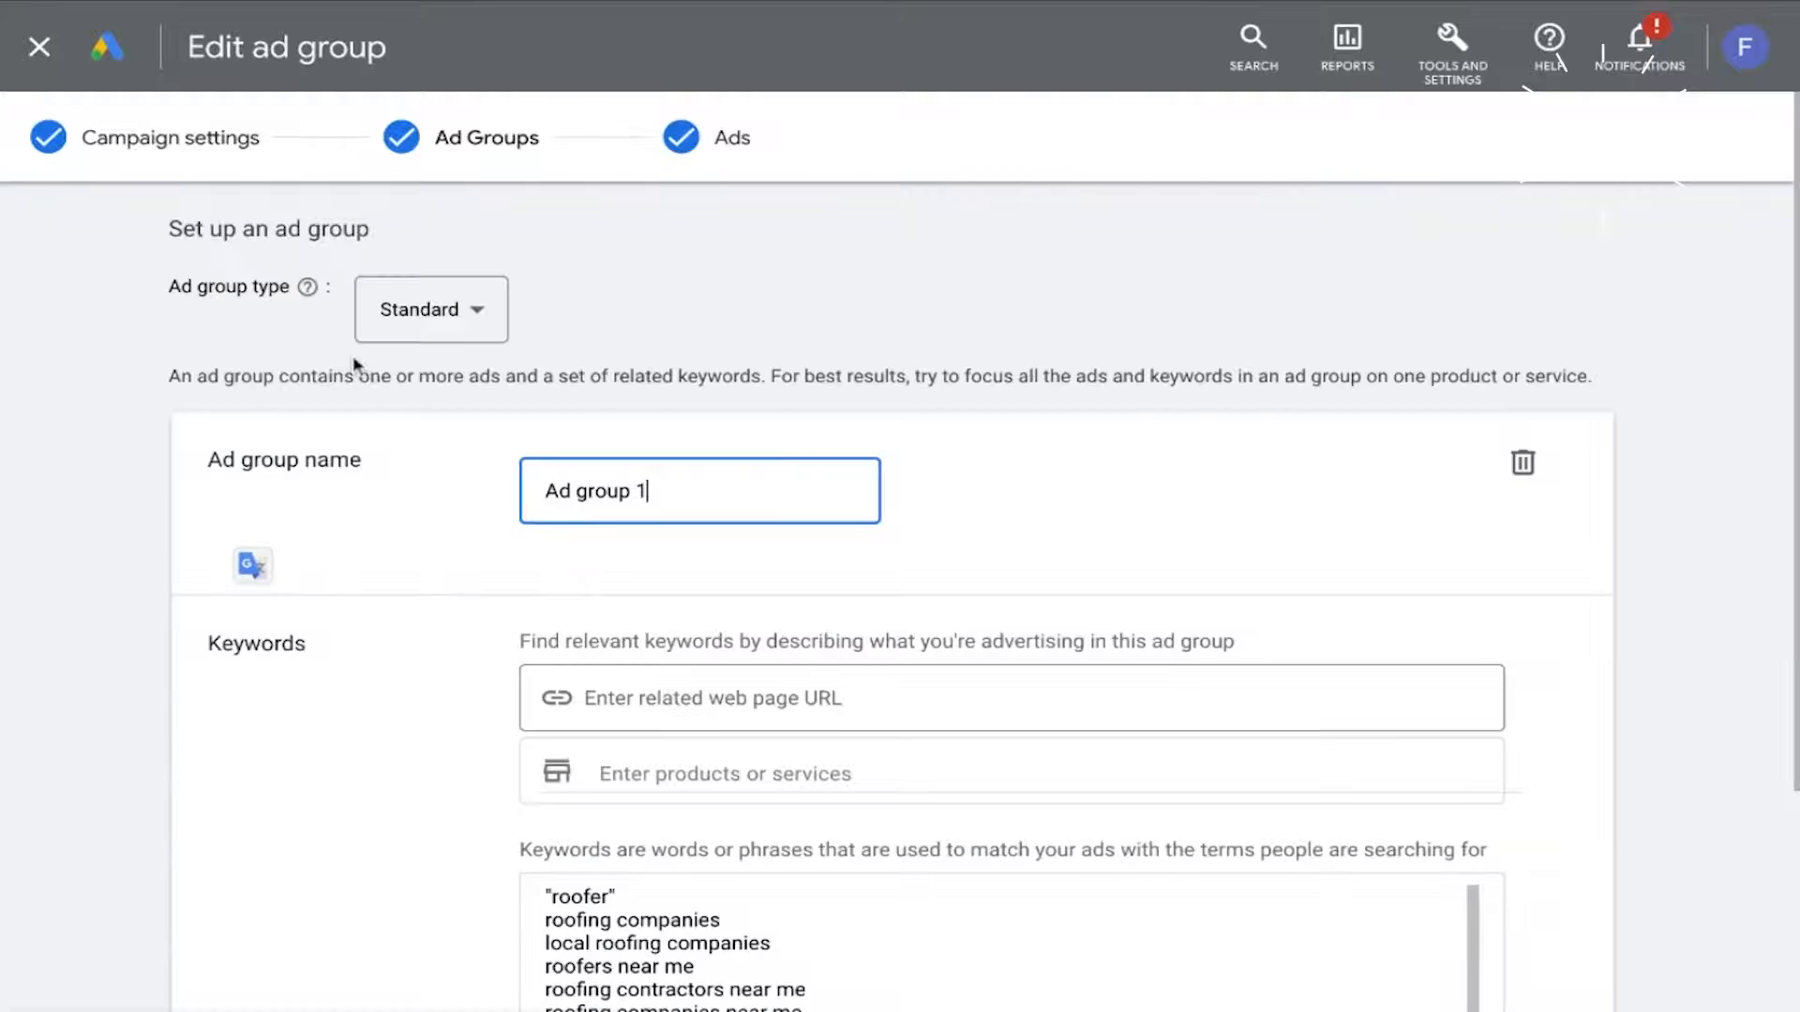
scroll(353, 361, down, 3)
scroll(446, 486, down, 3)
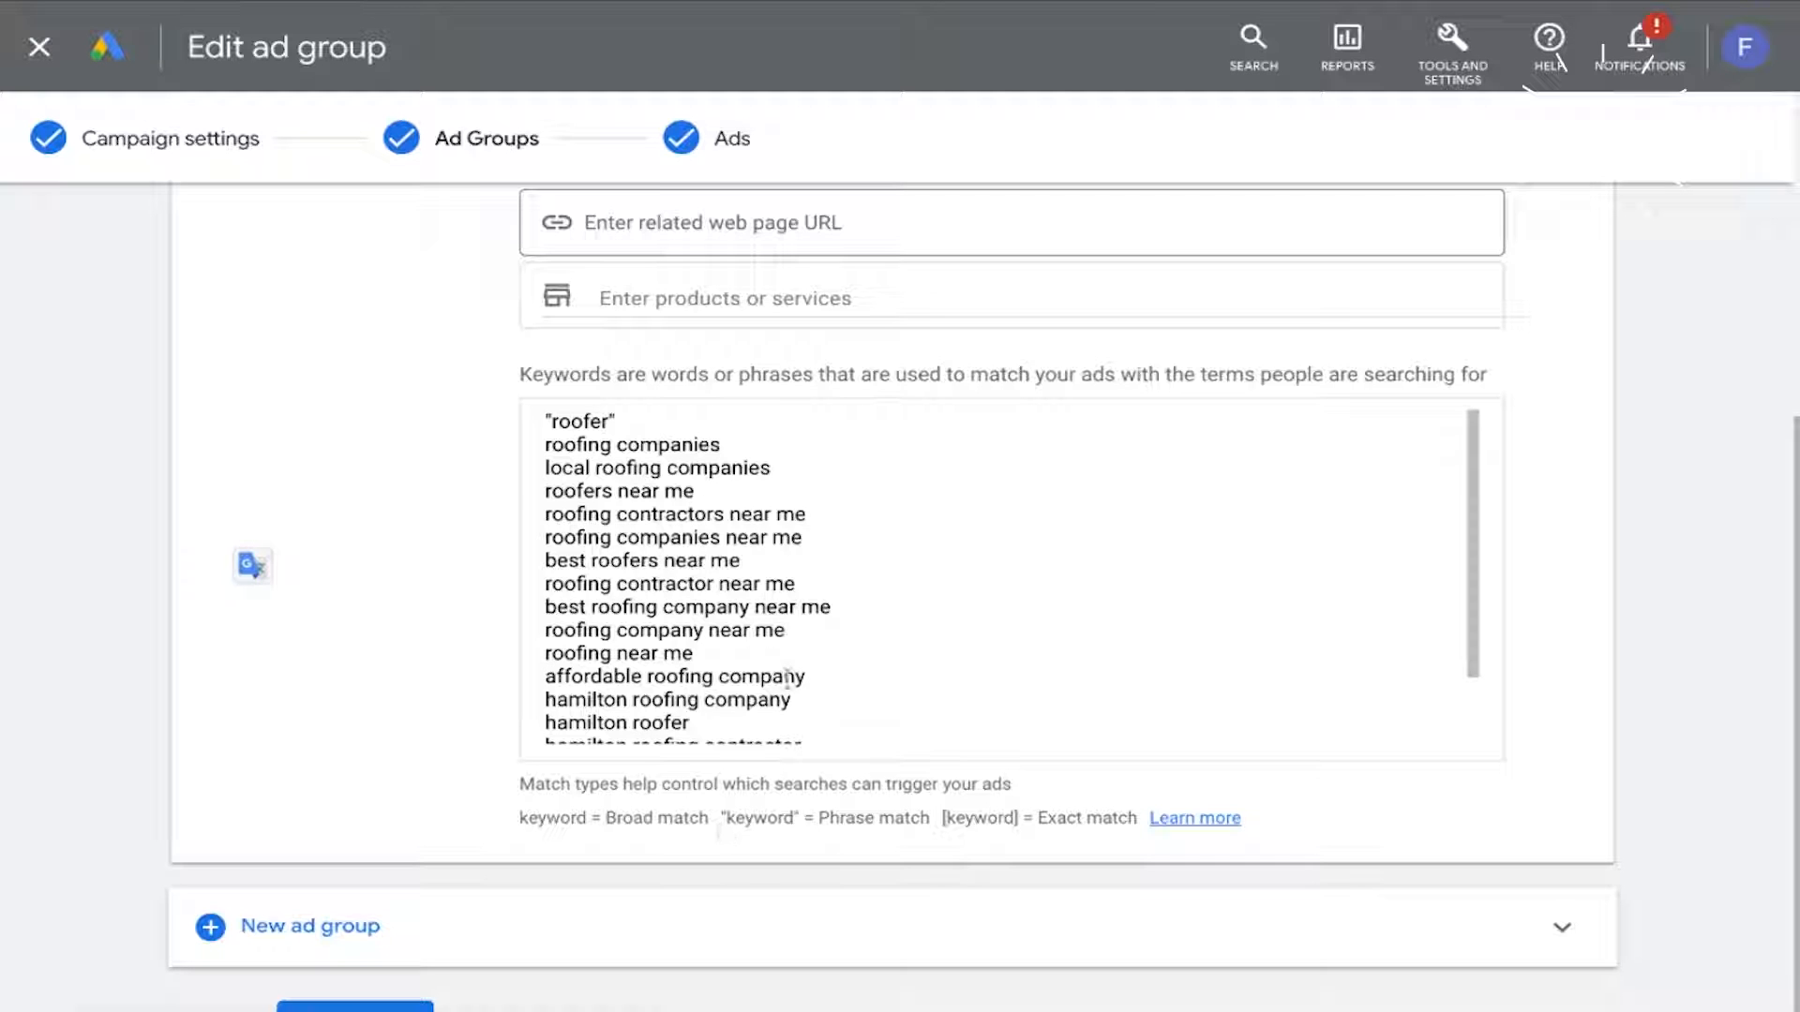
scroll(786, 676, down, 1)
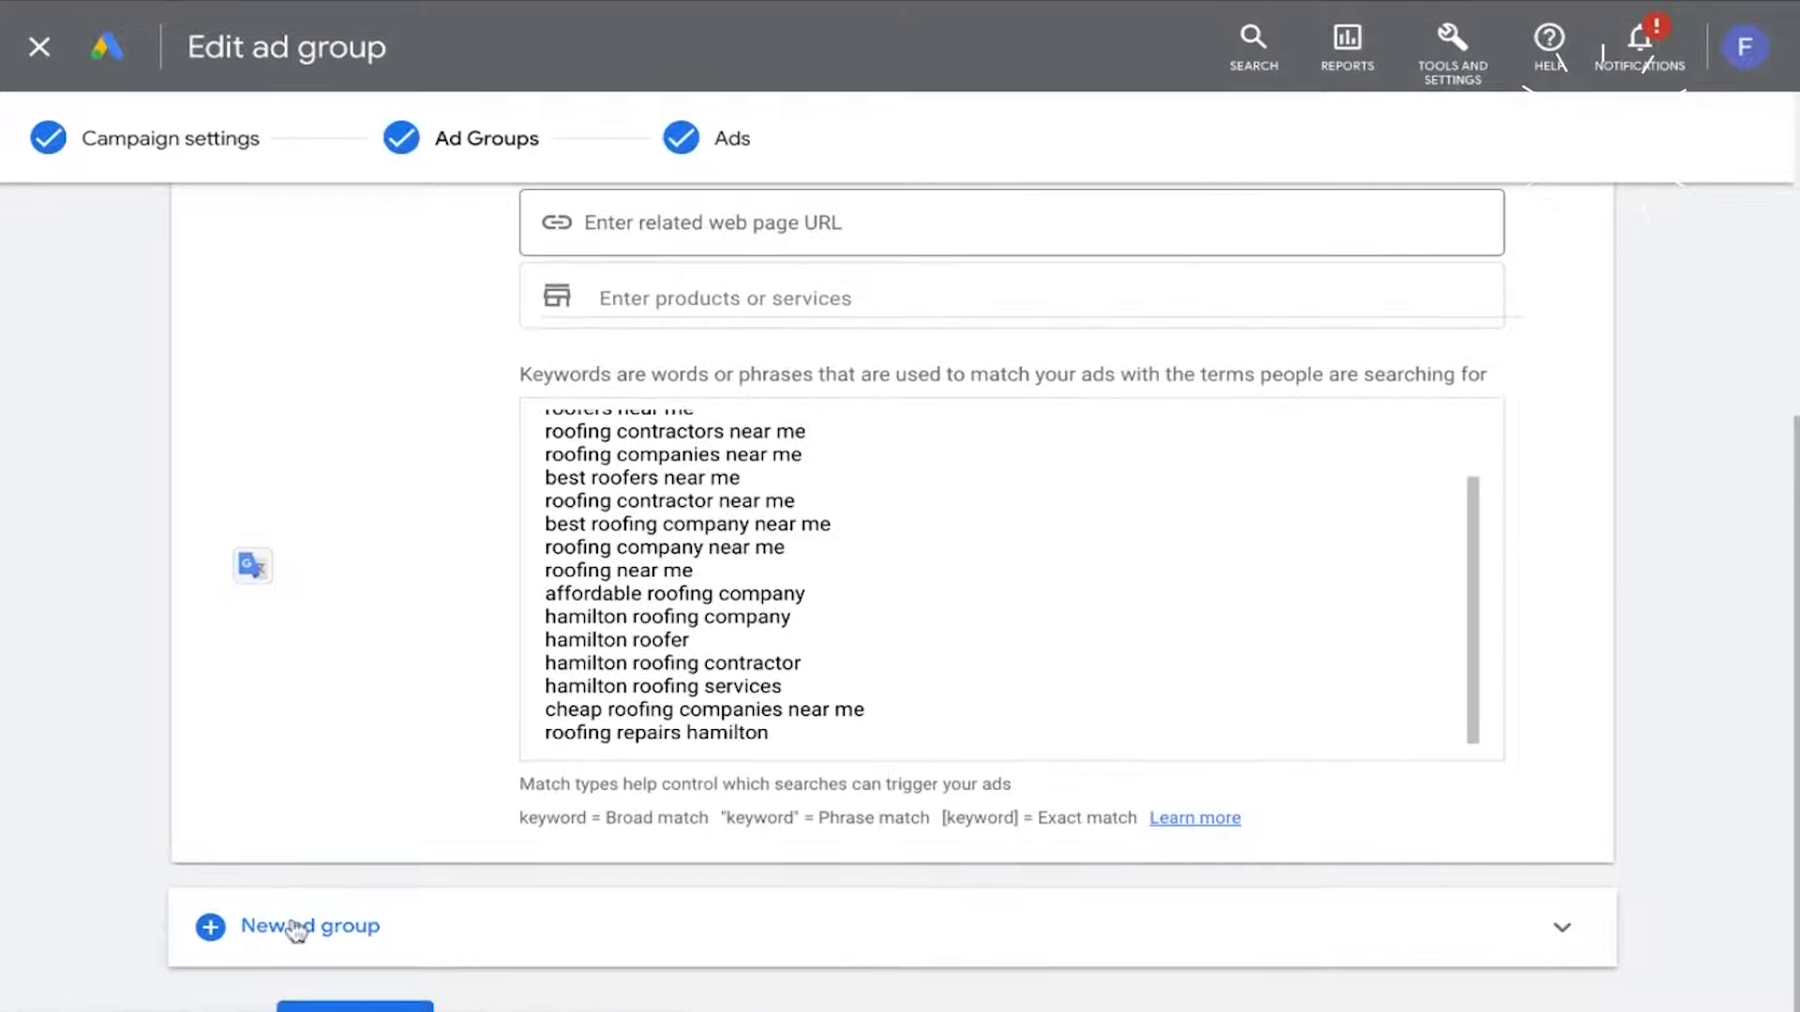
click(386, 1005)
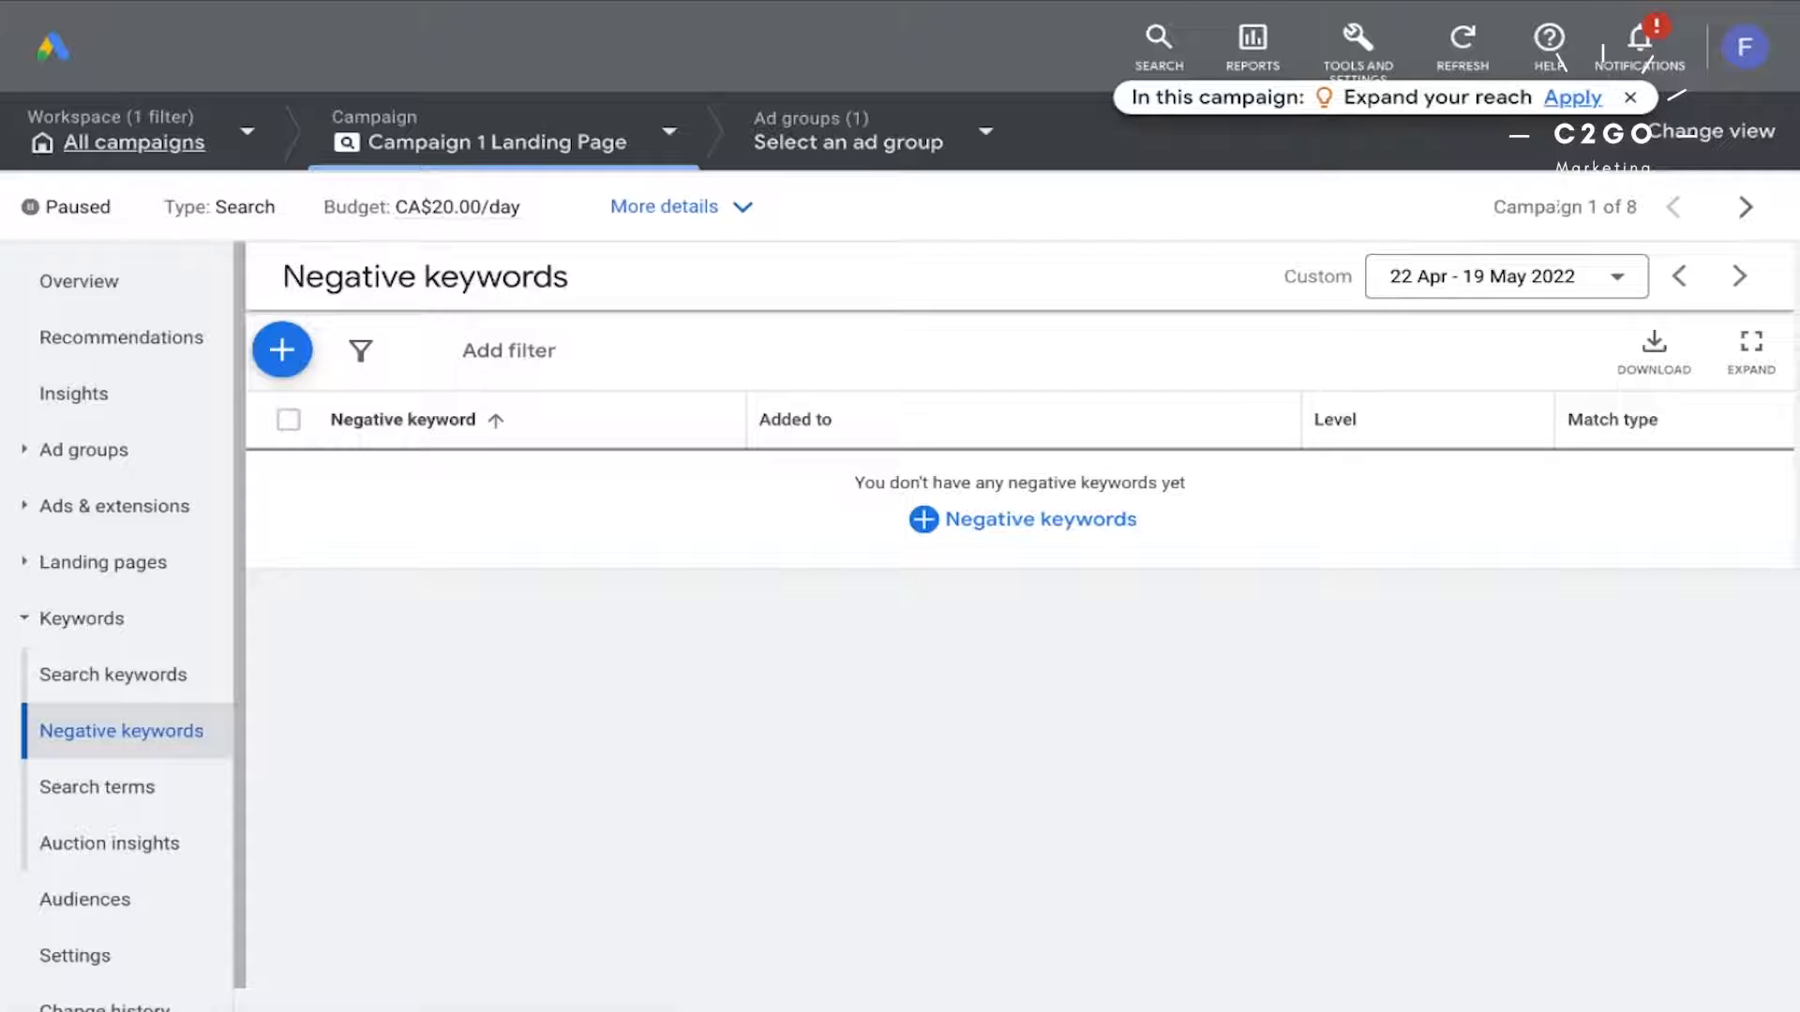
Step: Enter "roofing supplies" as a new campaign-level negative keyword for Campaign 1 Landing Page
click(281, 349)
click(467, 736)
text(roofi)
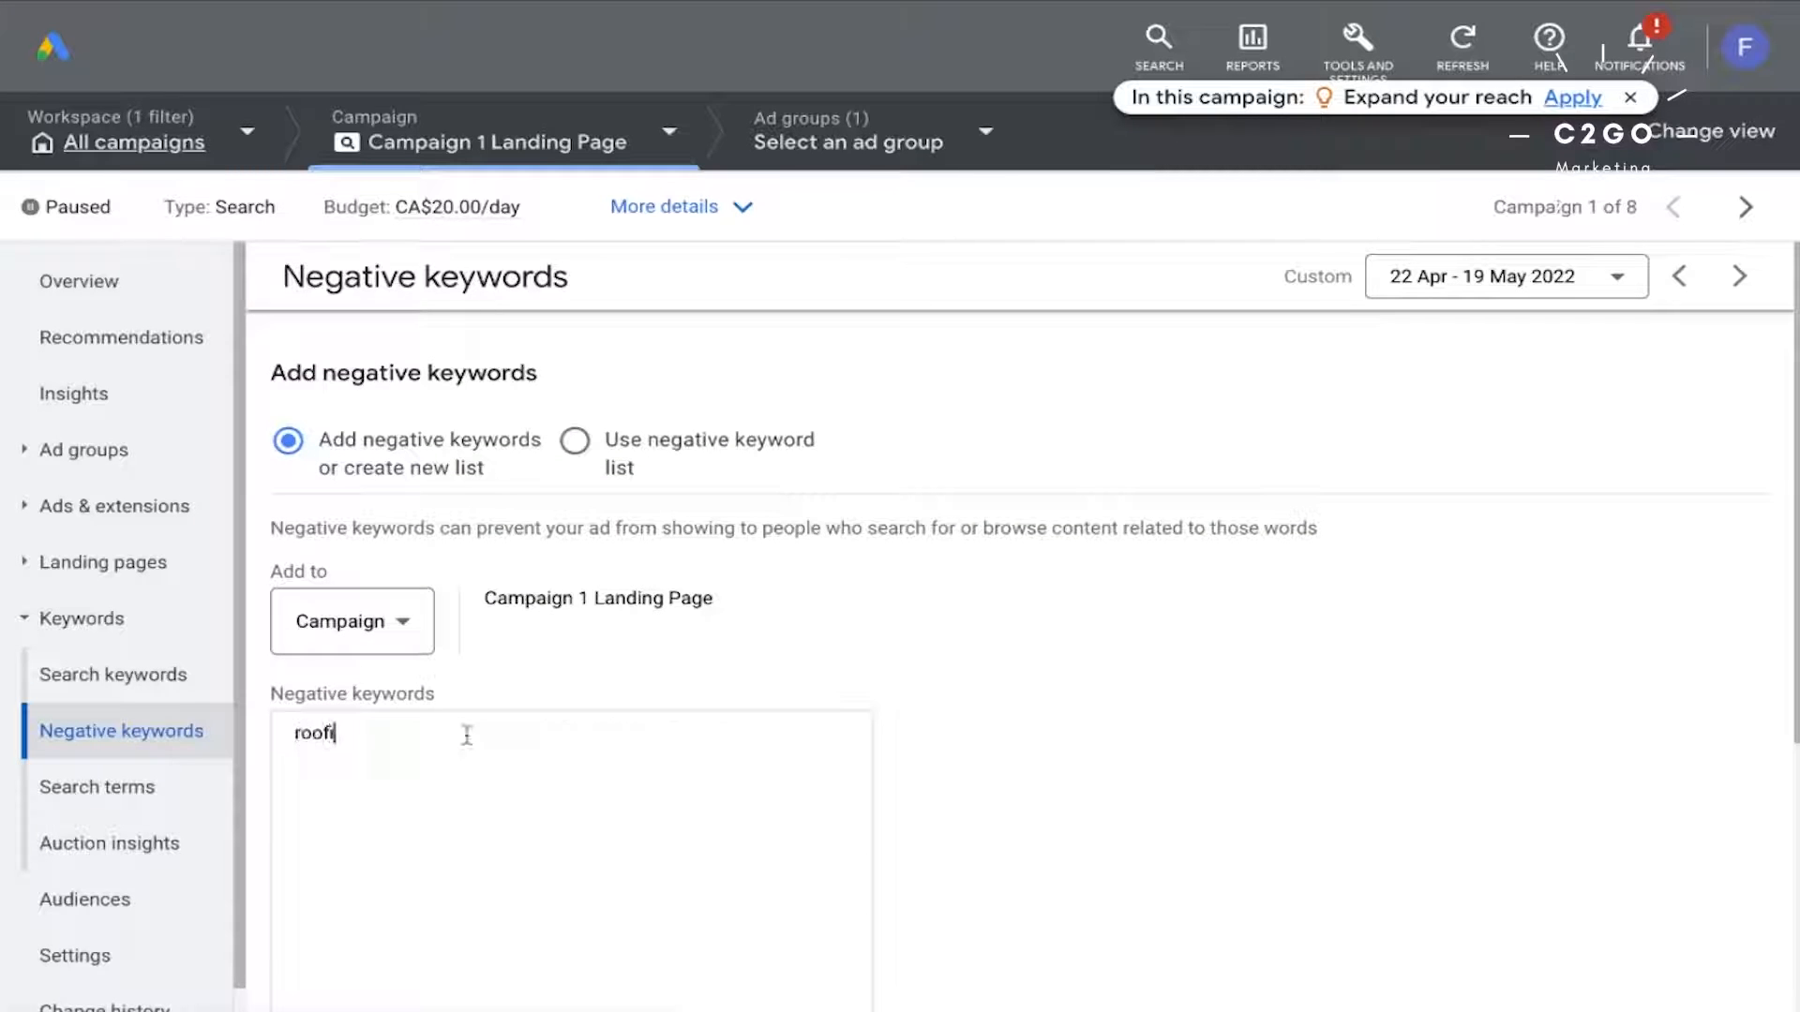
text(ng supplies)
scroll(375, 532, down, 2)
scroll(482, 559, down, 3)
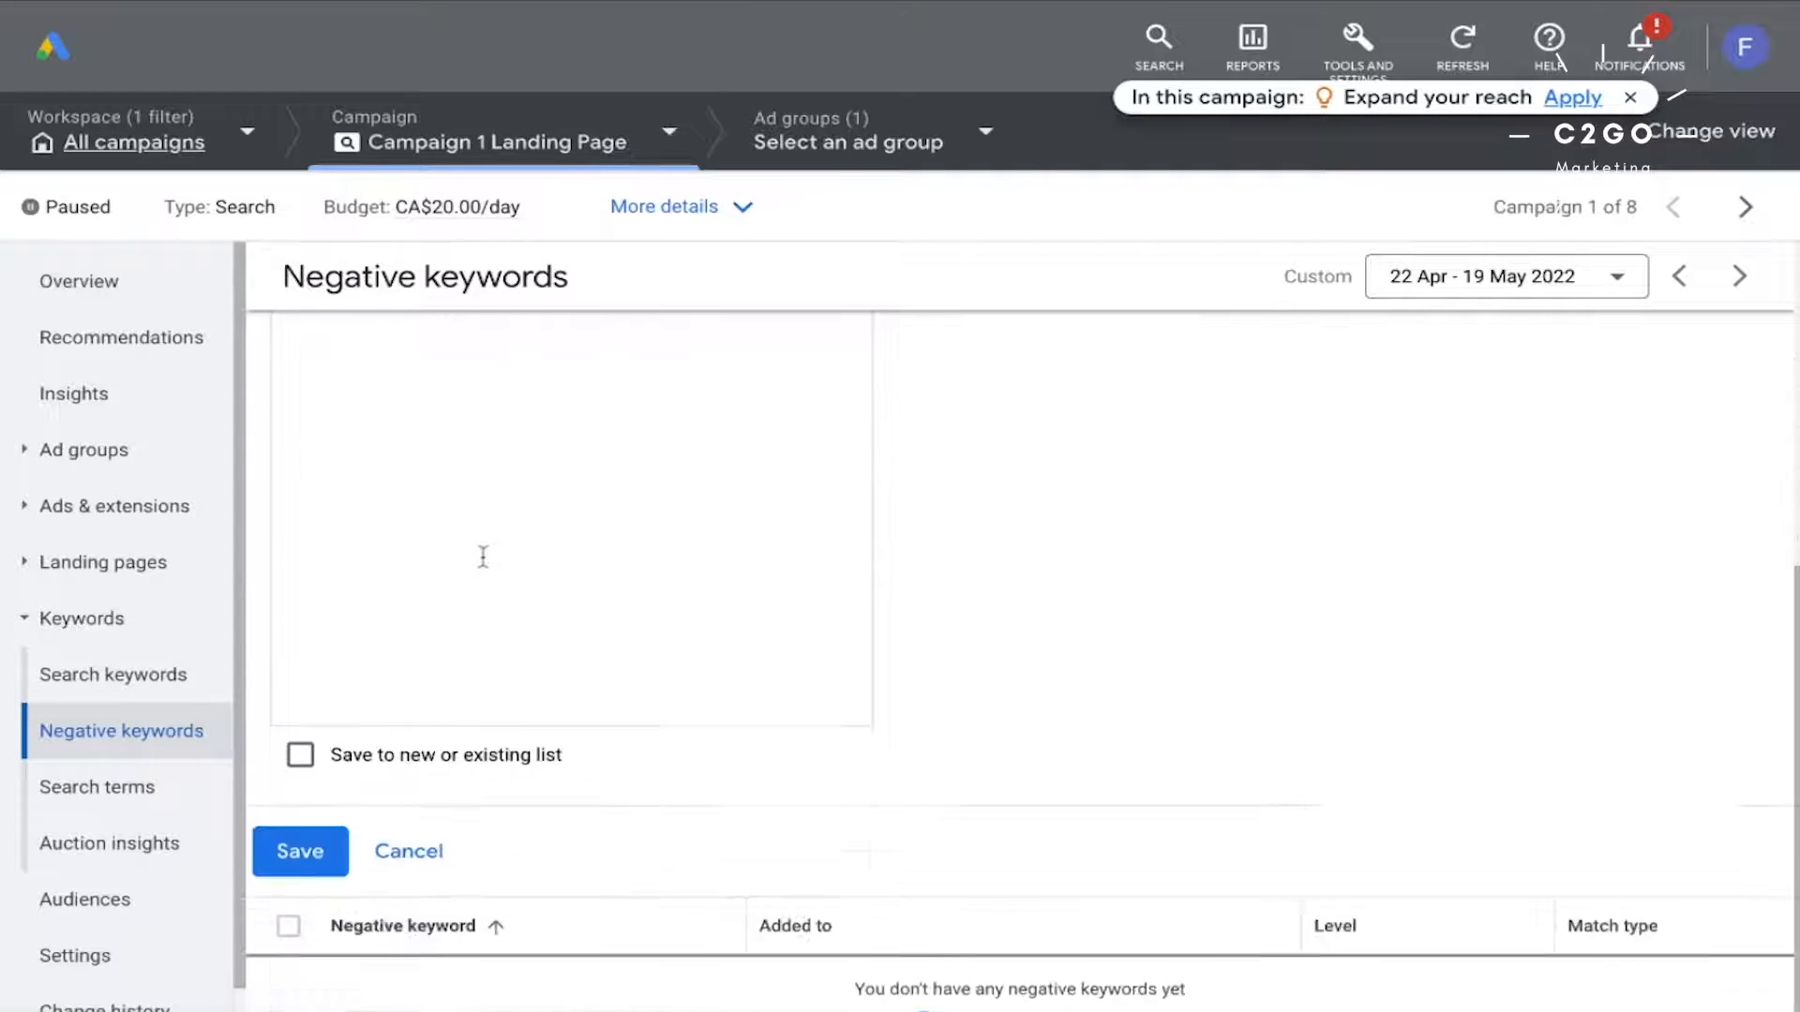
scroll(462, 627, up, 6)
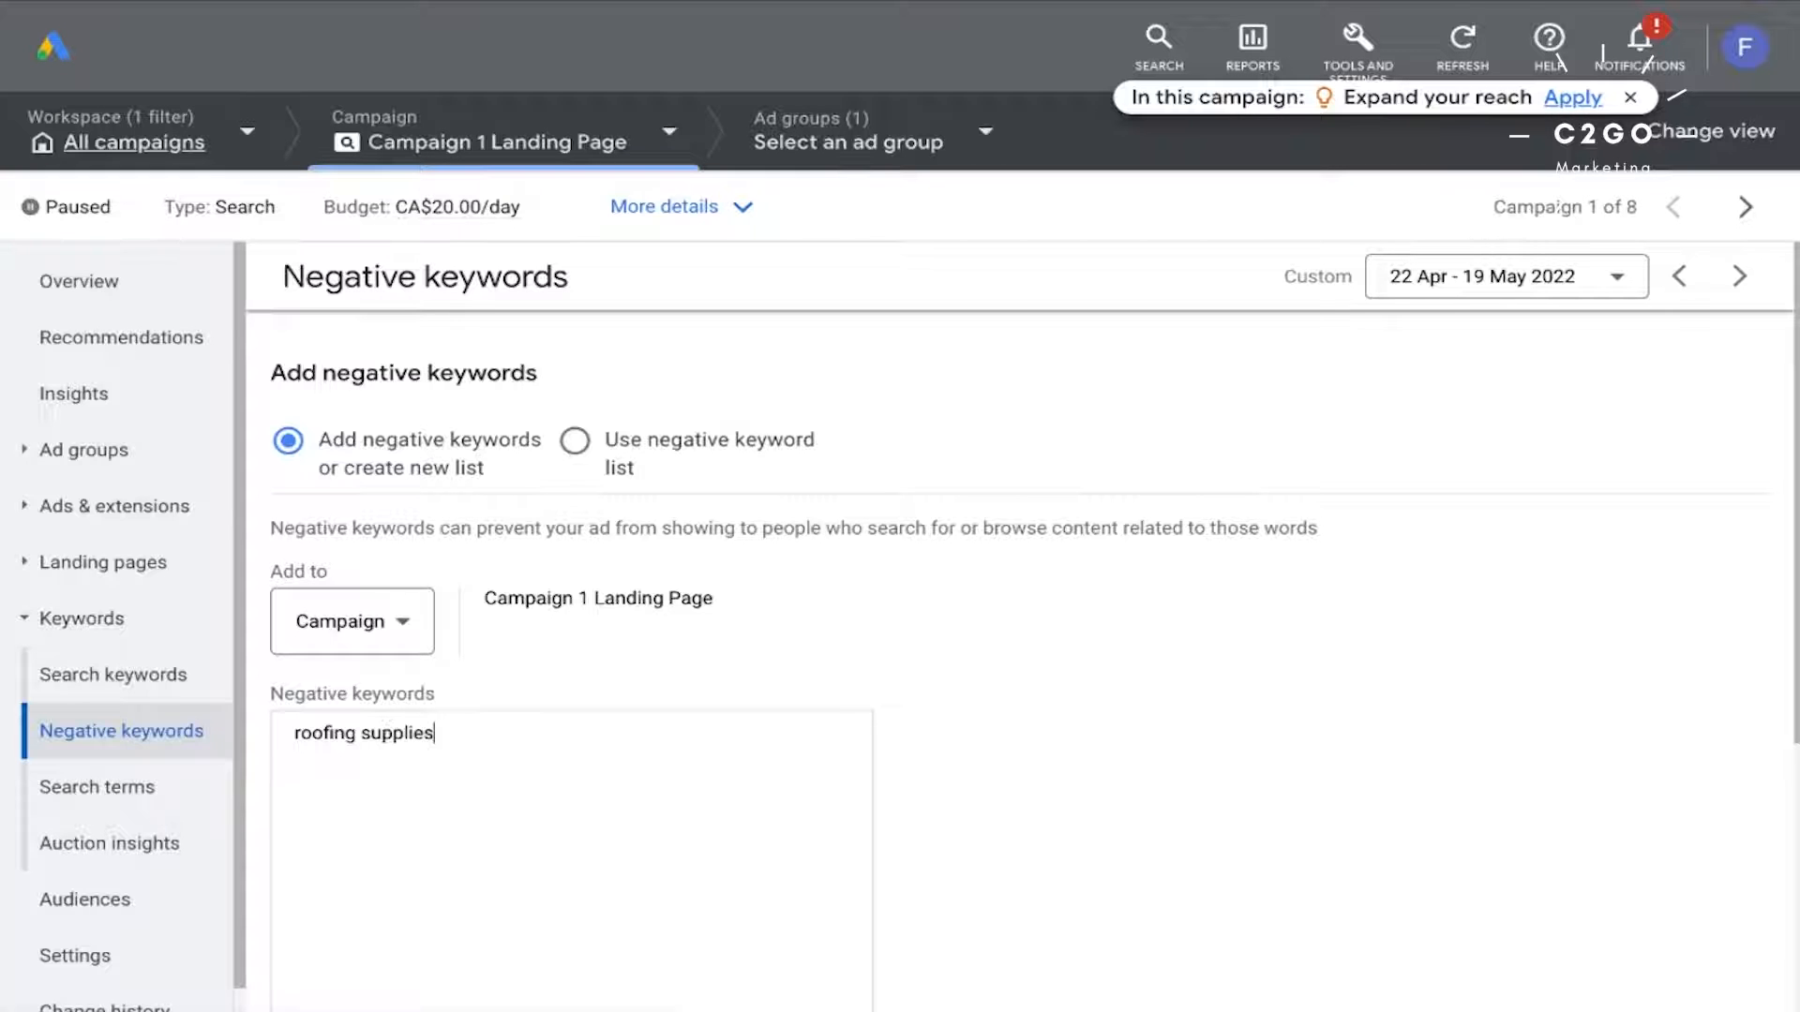
scroll(385, 757, down, 4)
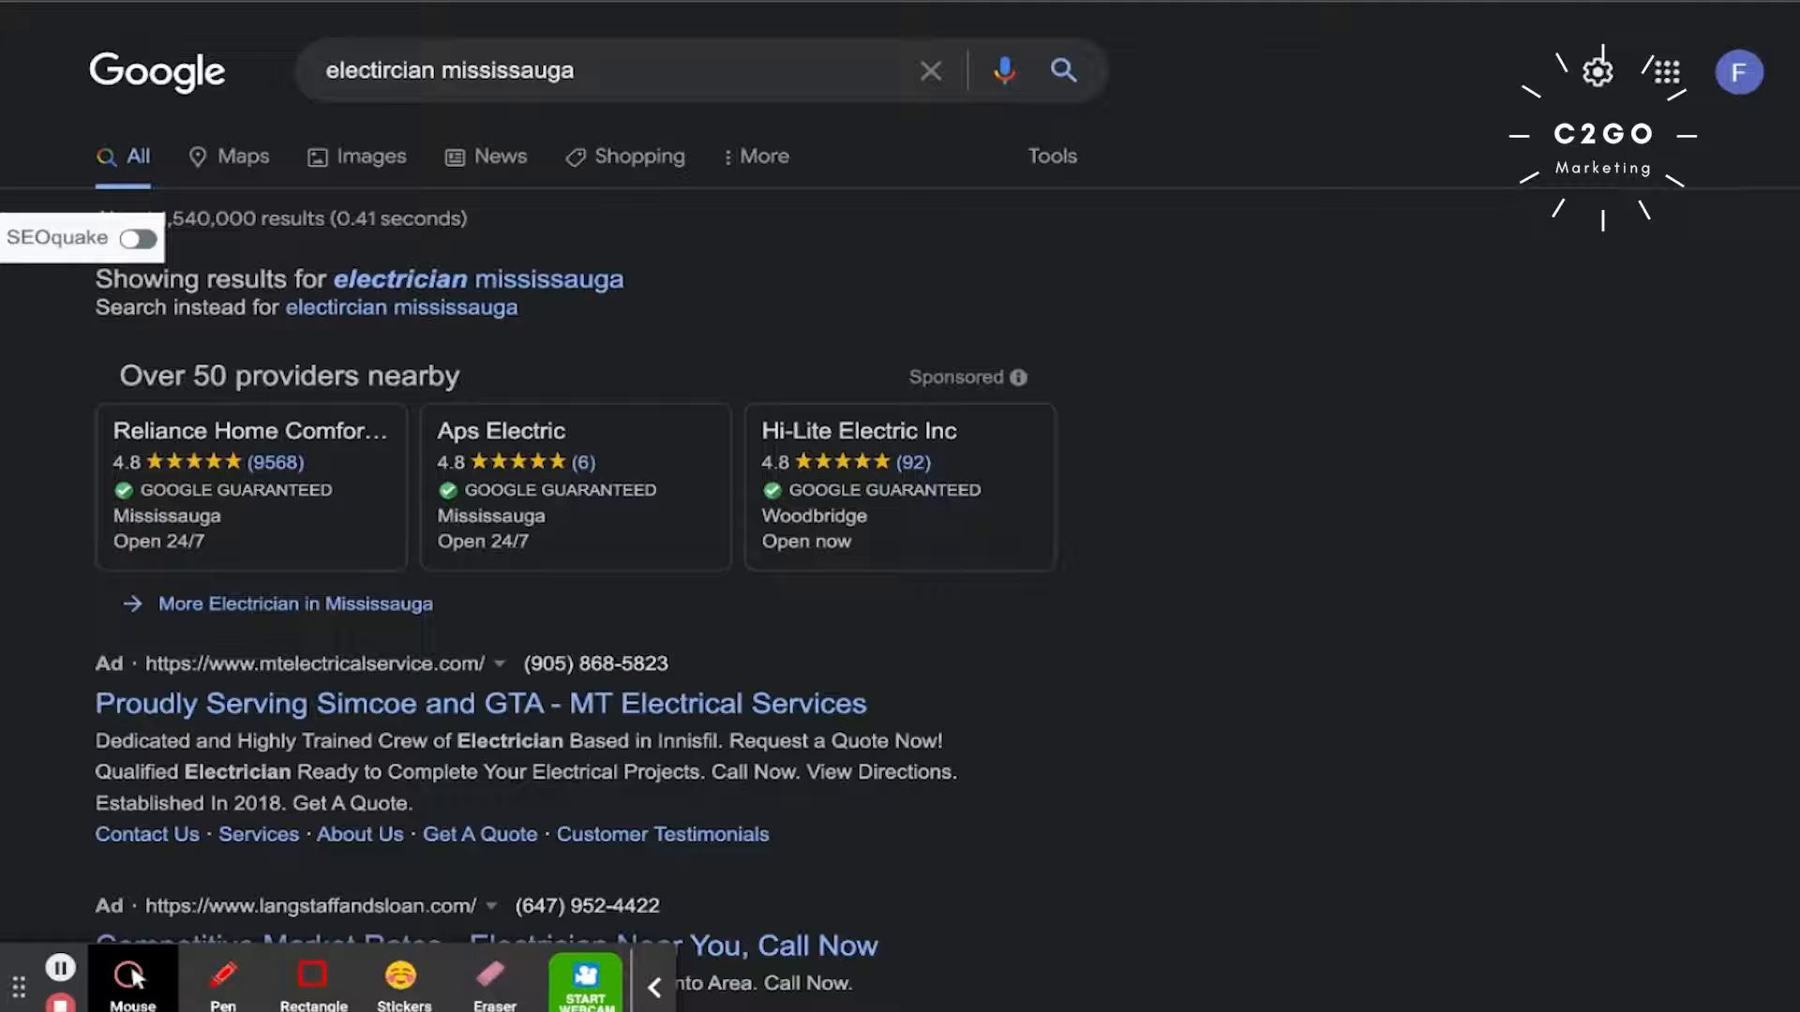
Step: Examine the sponsored providers and text ads in the Google search results for electrician mississauga
mouse_move(776, 429)
scroll(1237, 489, down, 1)
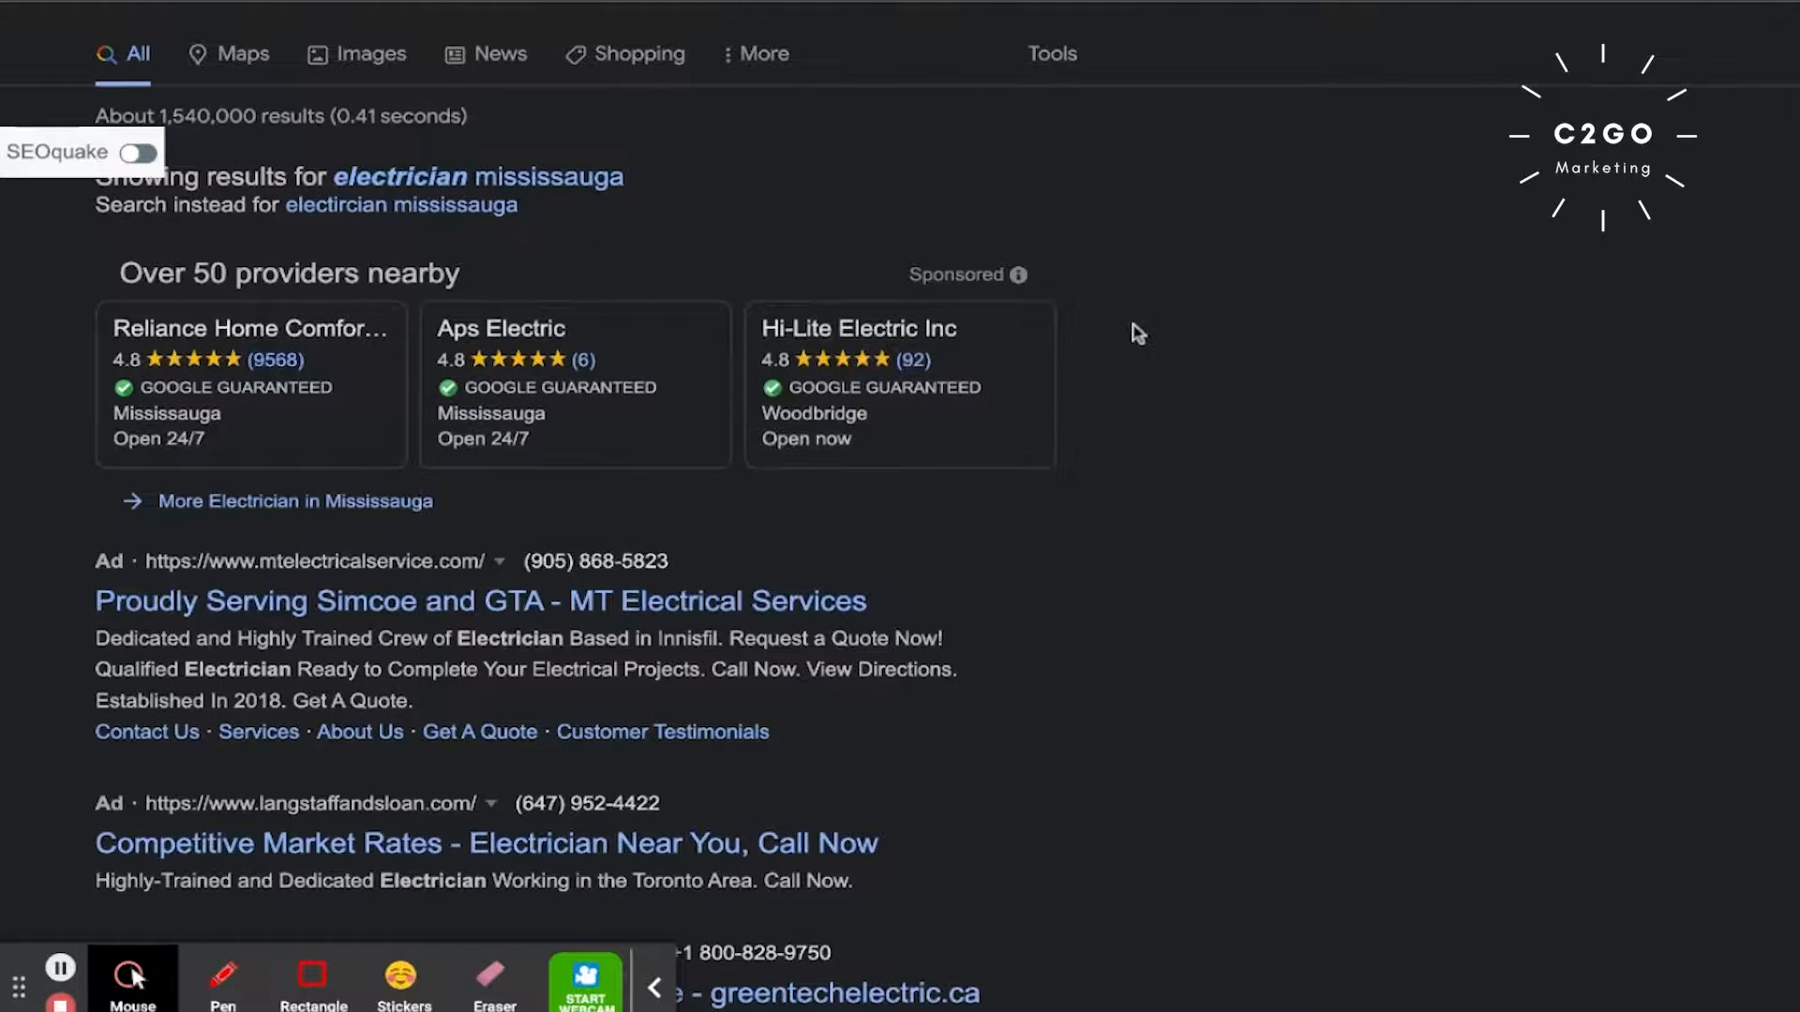
scroll(1139, 333, down, 1)
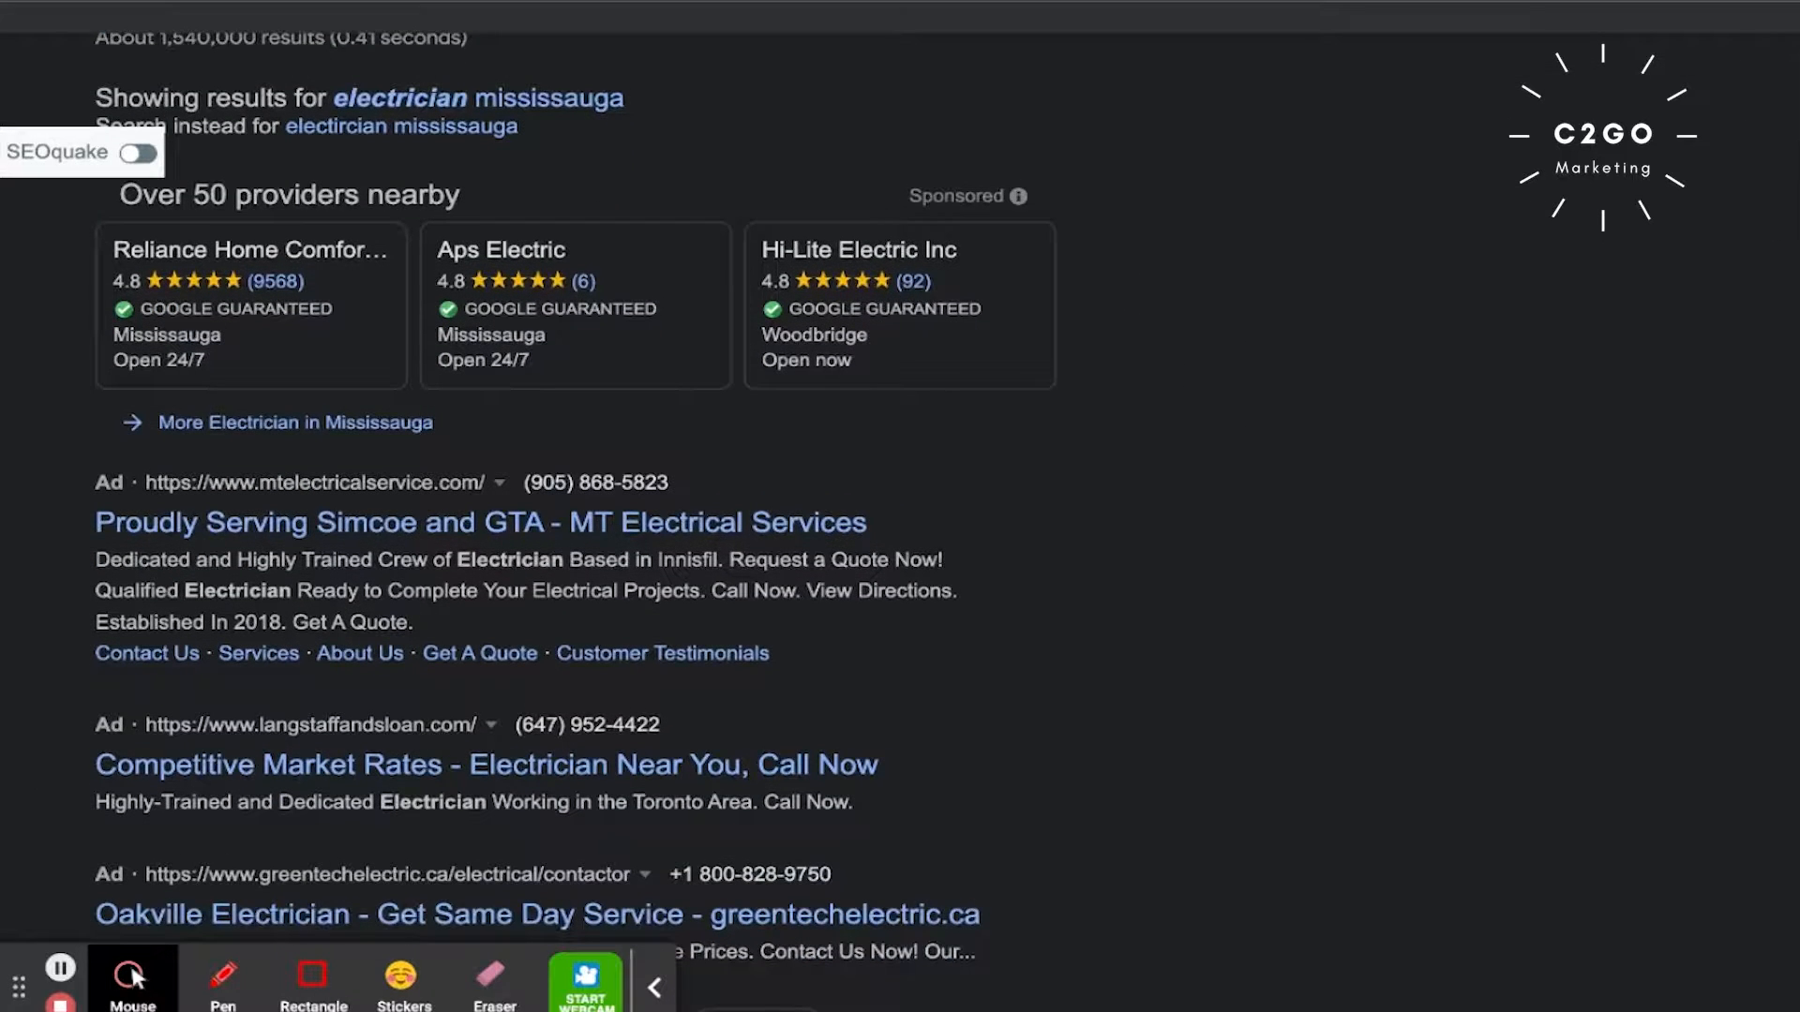